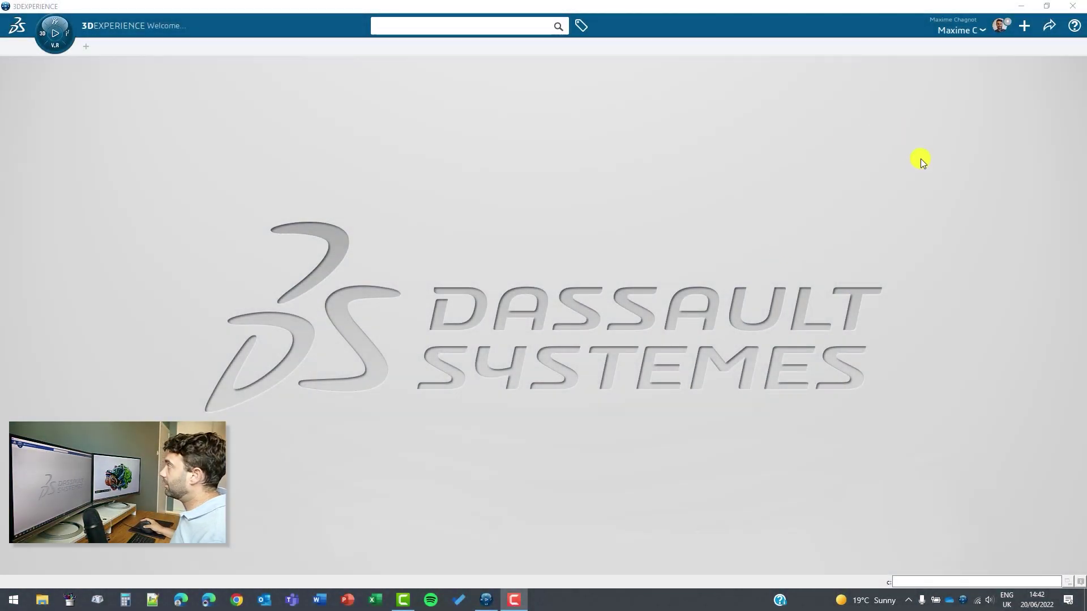
# Step: Create a new 3D Part titled 'Basic Surface' from the + menu
pyautogui.click(1022, 29)
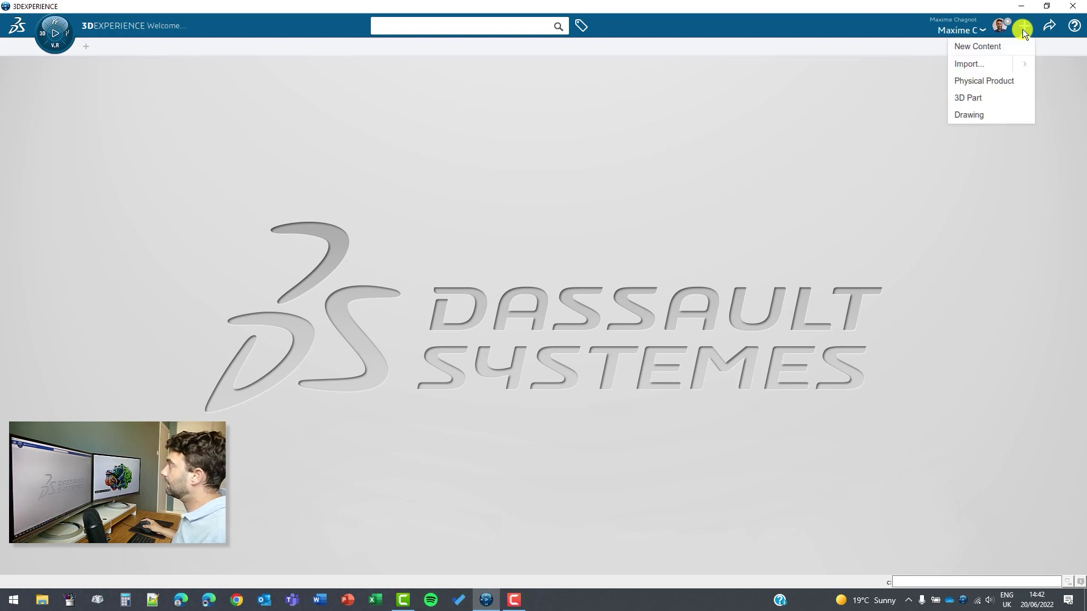
pyautogui.click(977, 100)
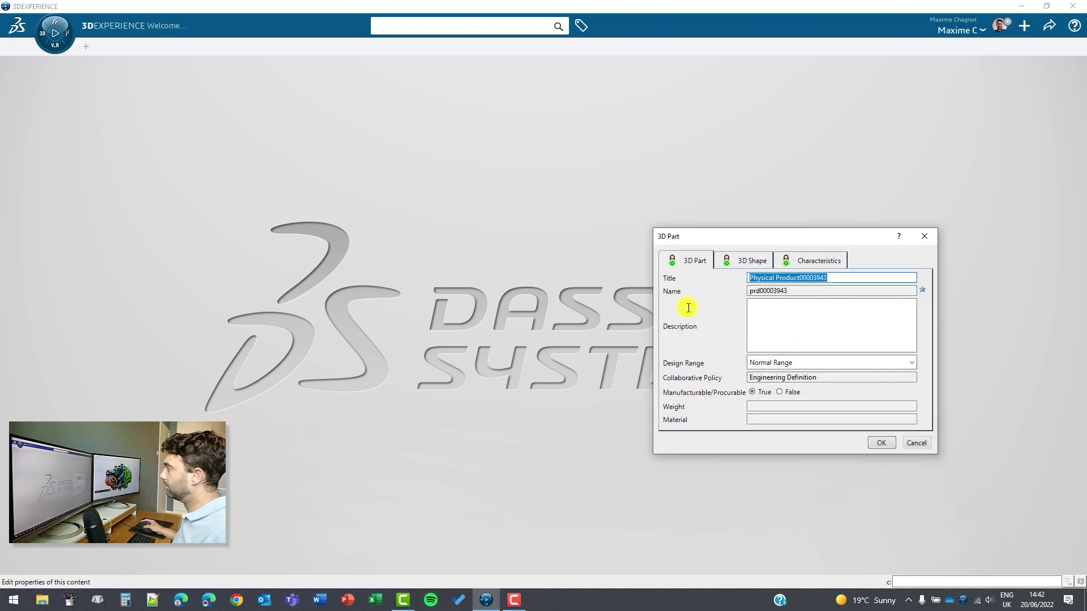
pyautogui.write('Basic Surface')
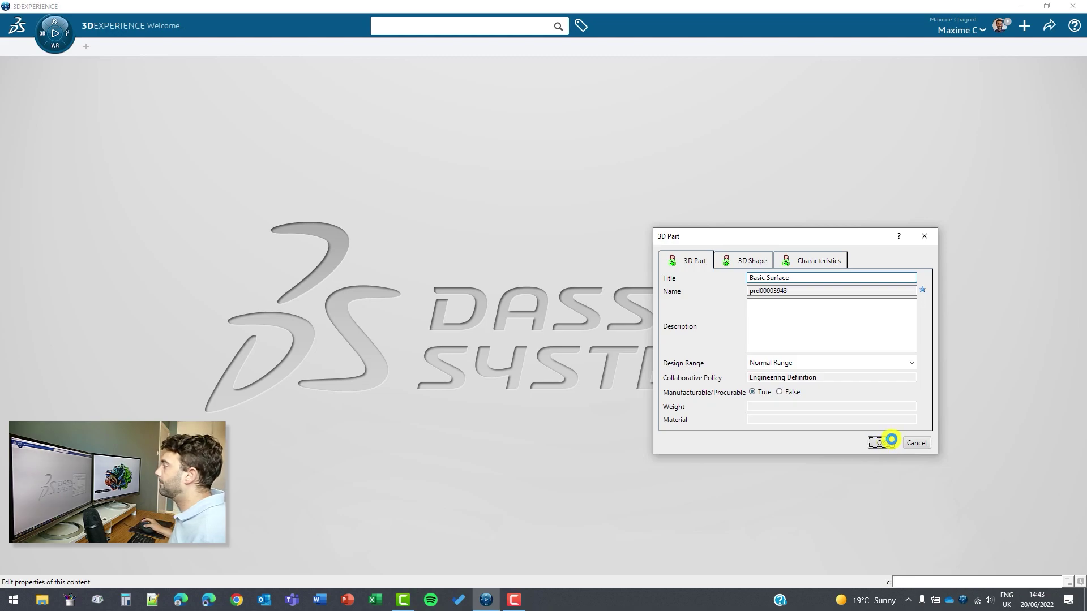
pyautogui.click(891, 438)
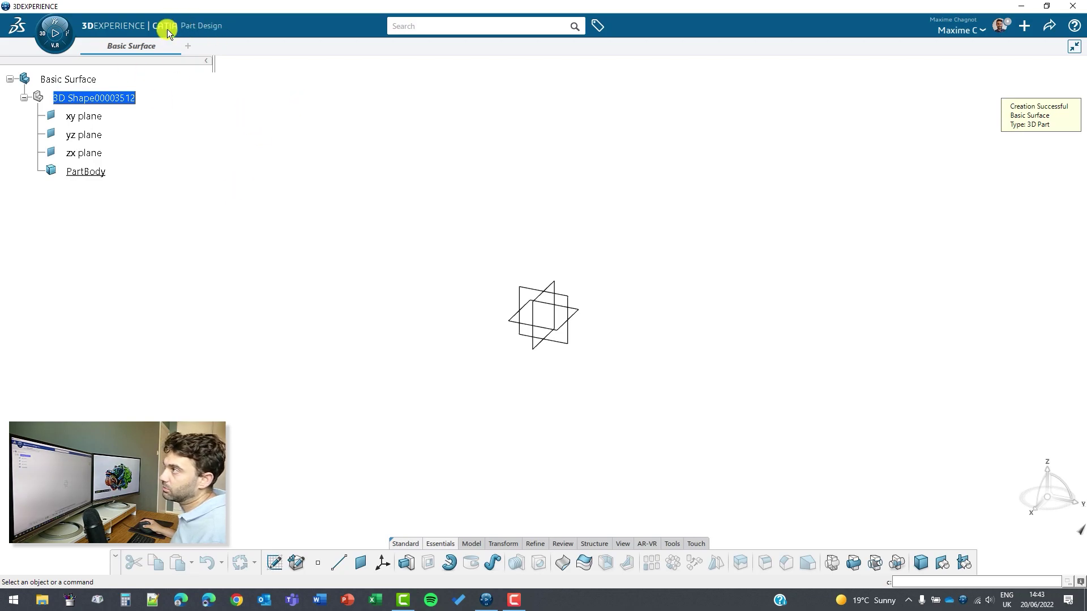
# Step: Launch Generative Shape Design from My Favorite Apps in the compass app list
pyautogui.click(43, 36)
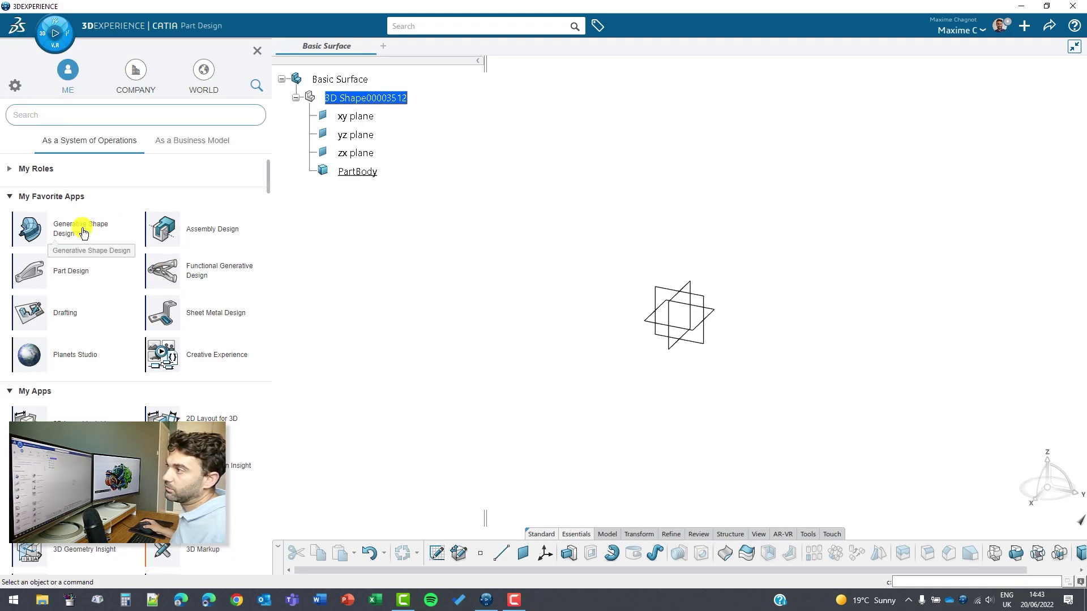
pyautogui.write('wi')
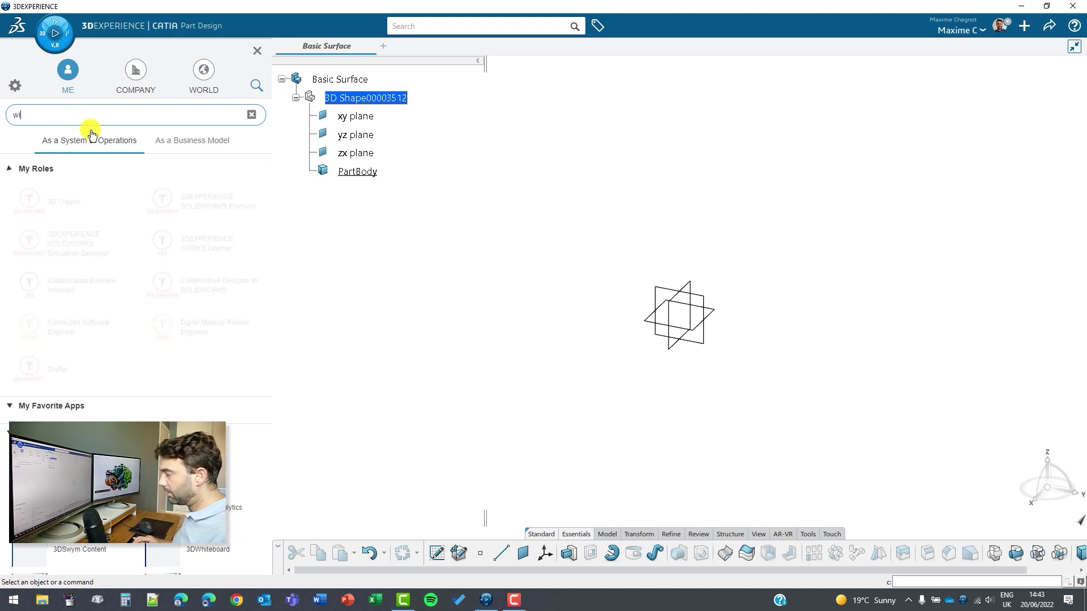
pyautogui.write('e')
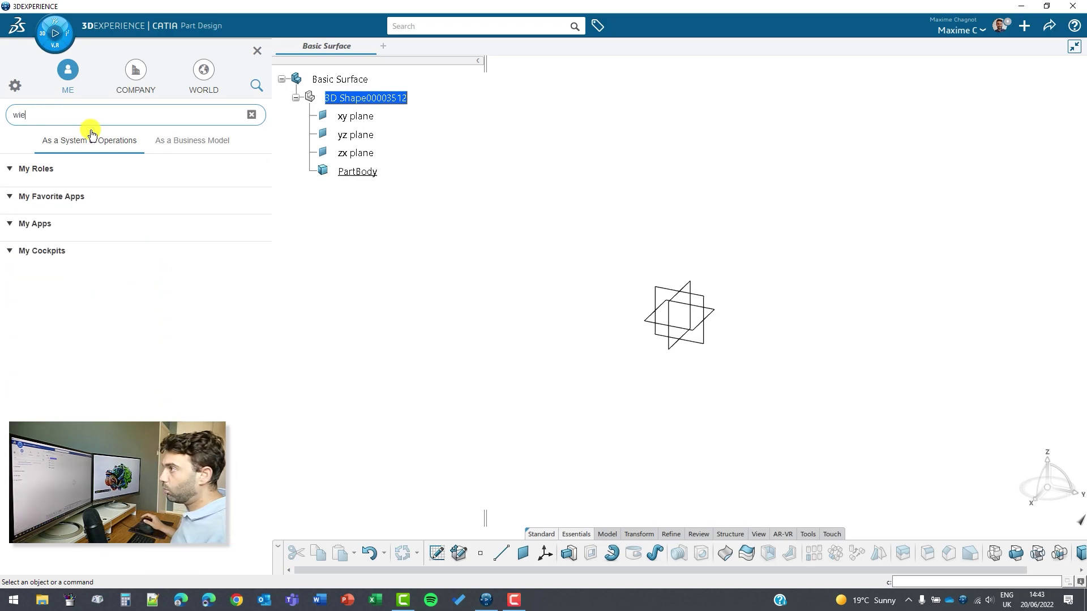
pyautogui.write('re')
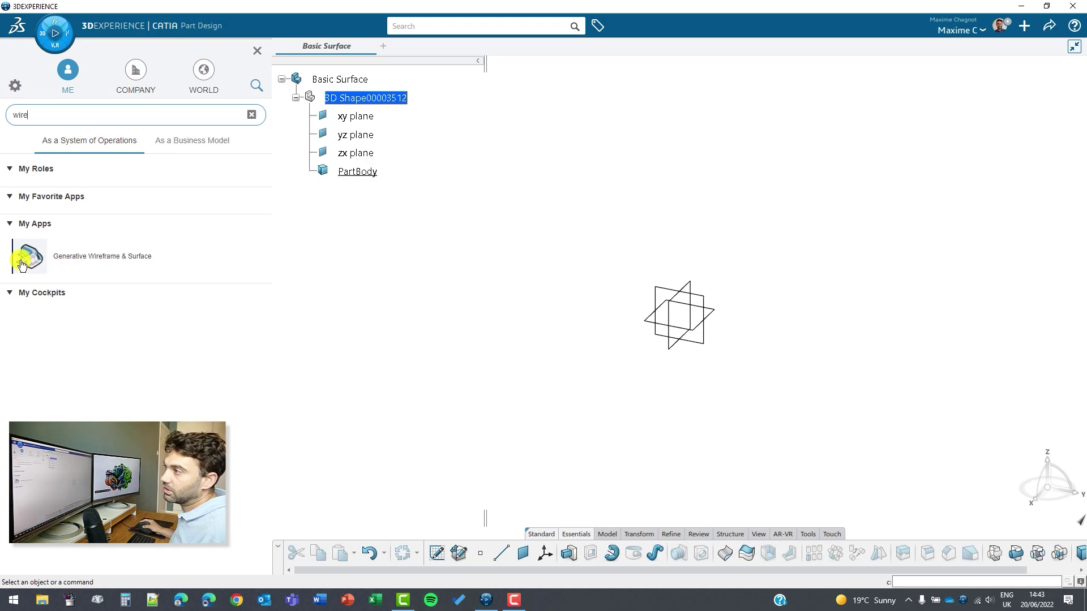
pyautogui.click(252, 116)
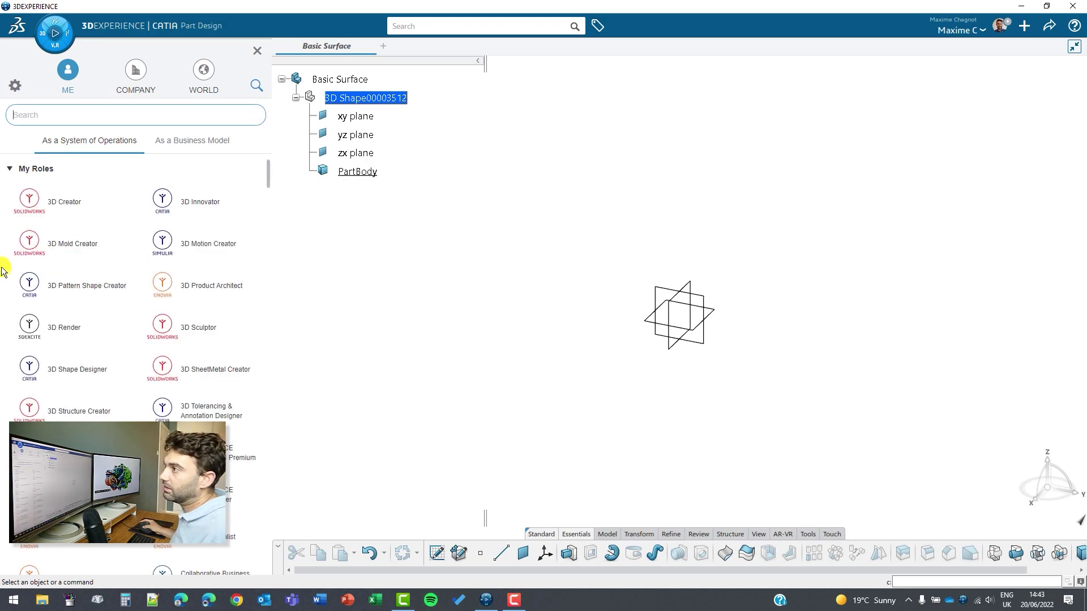
pyautogui.click(11, 168)
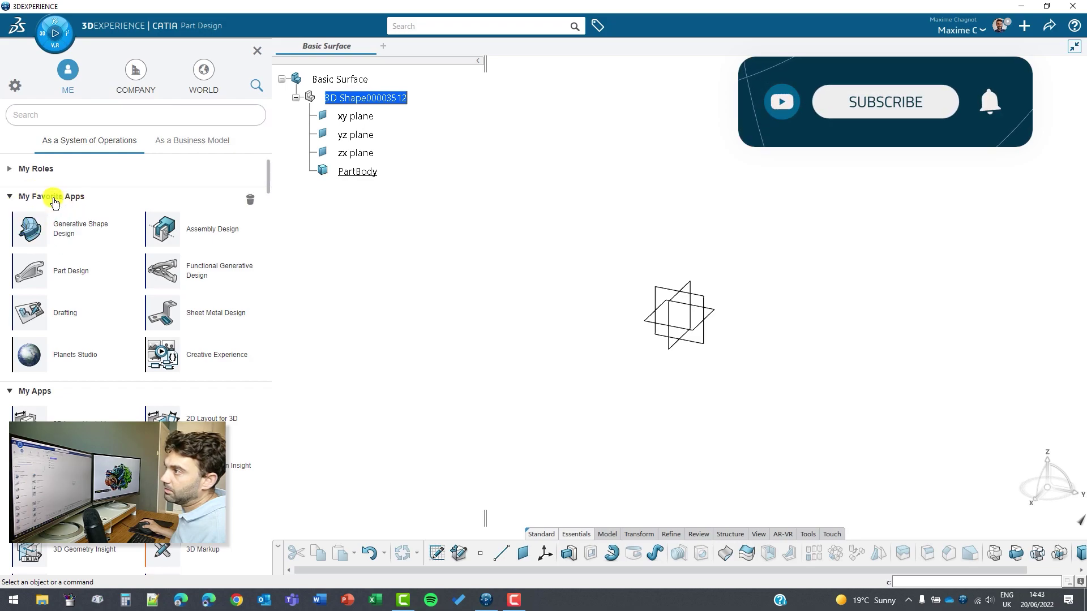
pyautogui.click(38, 234)
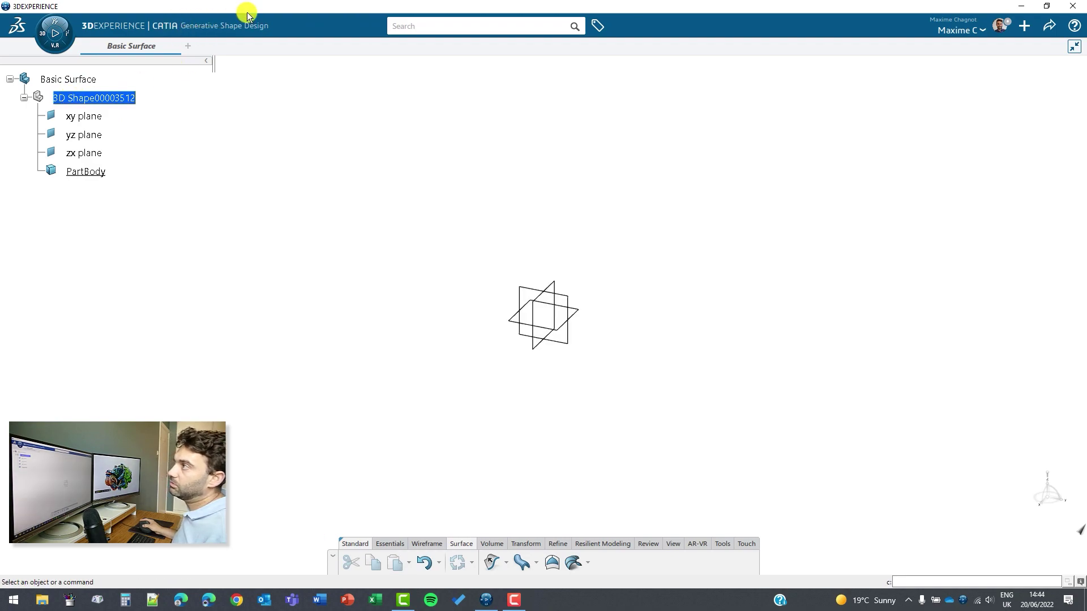
# Step: Sketch a four-point wave-shaped spline on the yz plane as Sketch.1, then exit the sketch
pyautogui.click(397, 548)
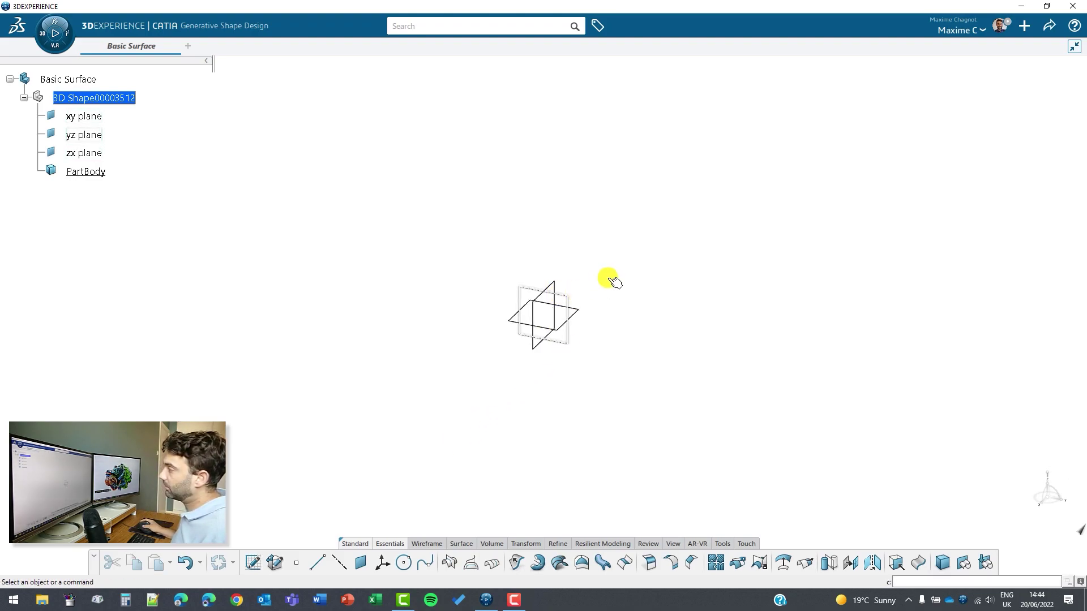
pyautogui.click(578, 296)
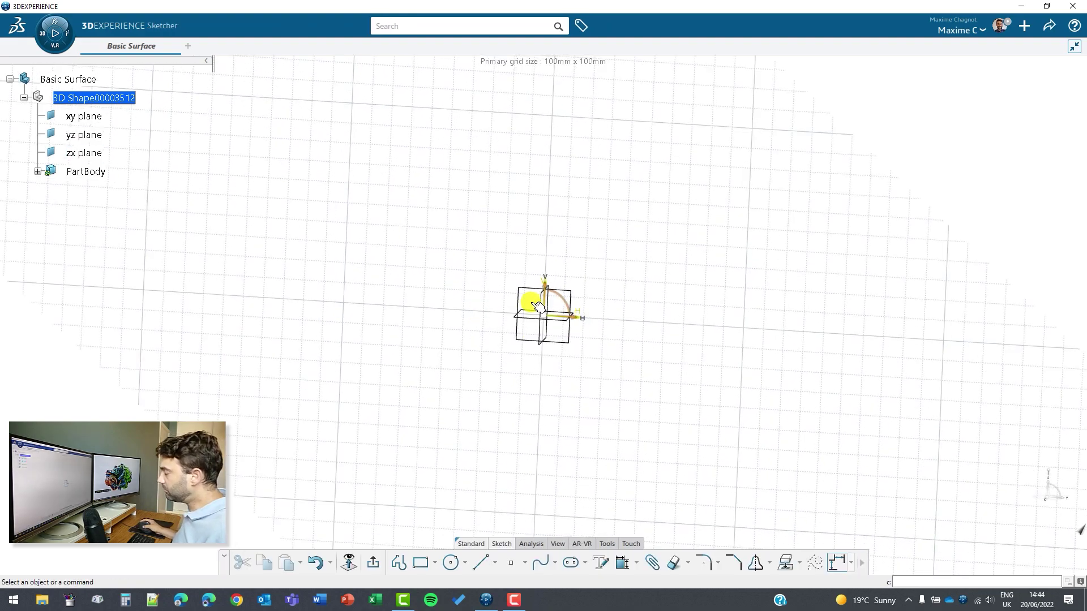
pyautogui.click(537, 564)
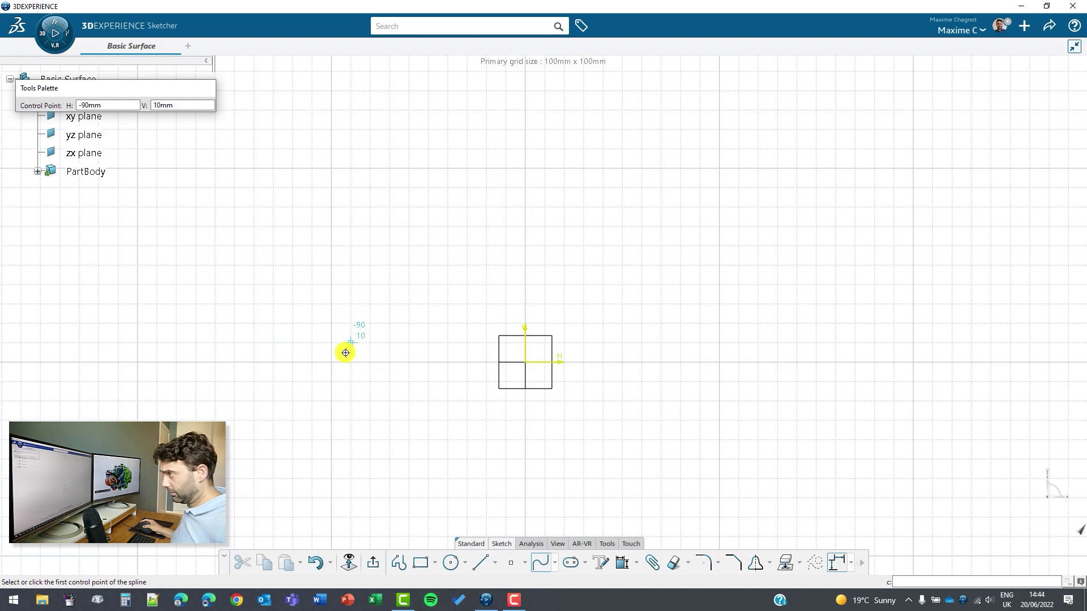
pyautogui.click(273, 363)
pyautogui.click(446, 256)
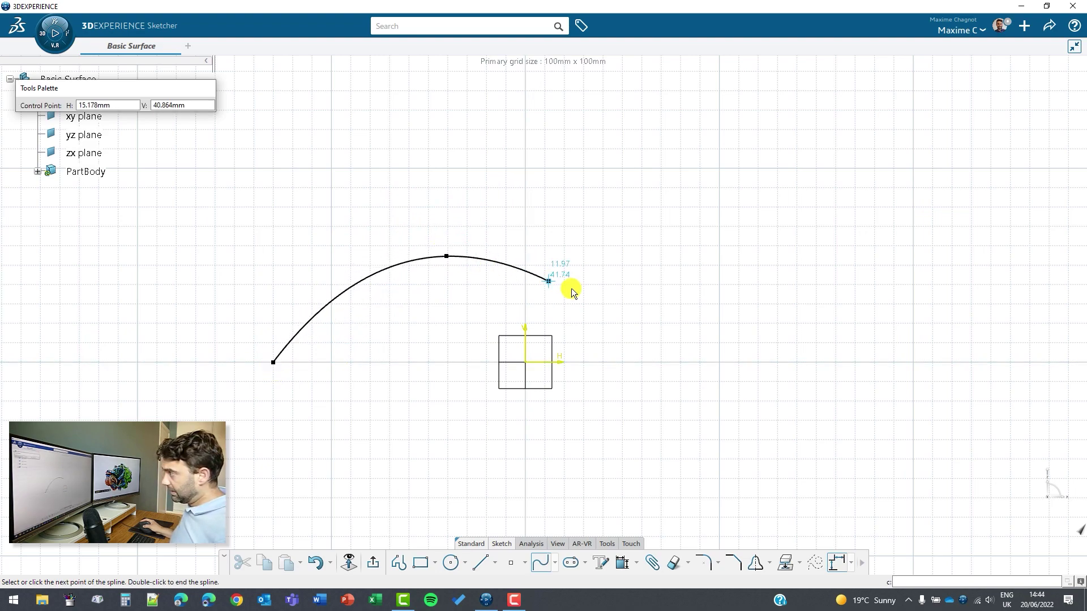
pyautogui.click(664, 347)
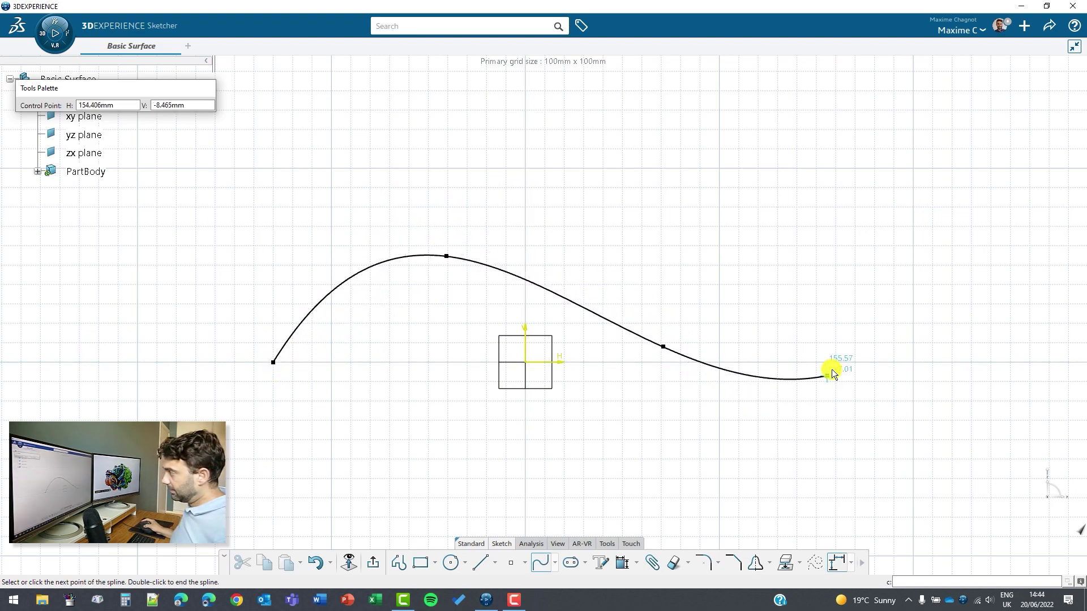
pyautogui.doubleClick(893, 348)
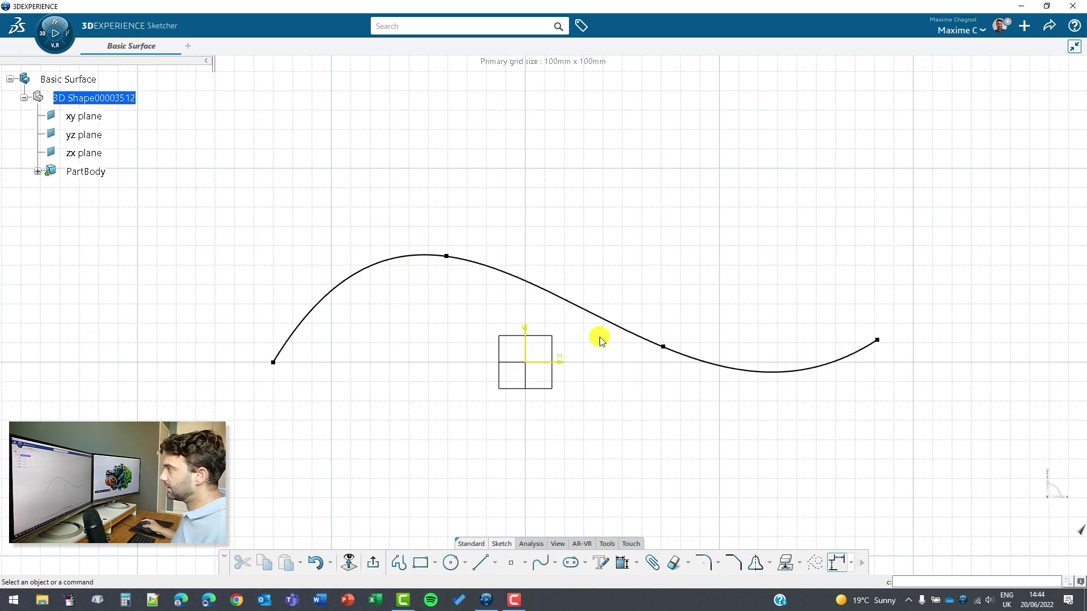
pyautogui.click(375, 564)
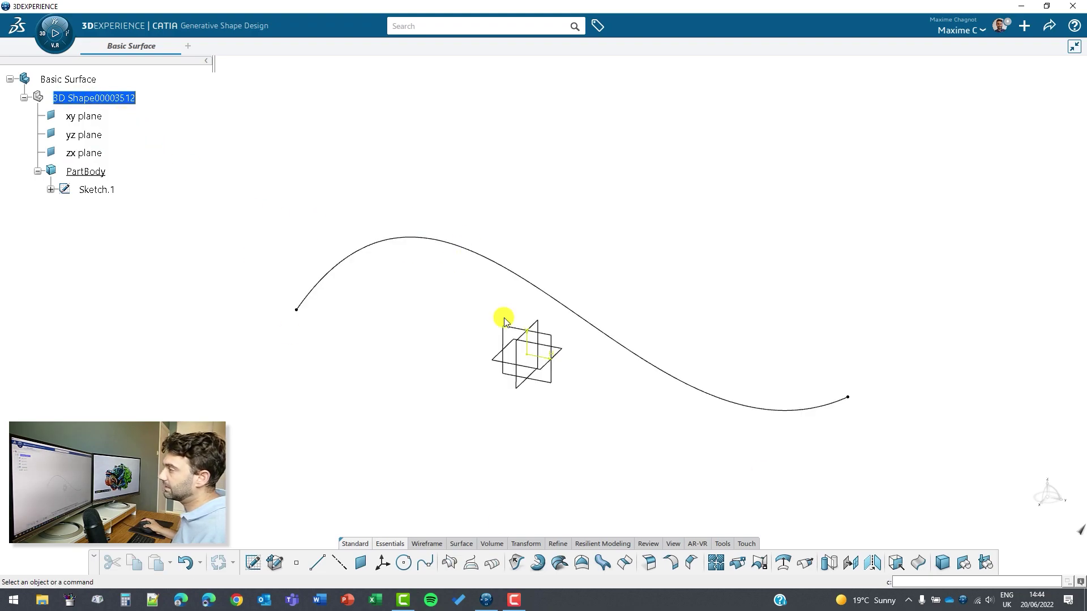
# Step: Insert Geometrical Set.1 under the 3D Shape root
pyautogui.click(108, 101)
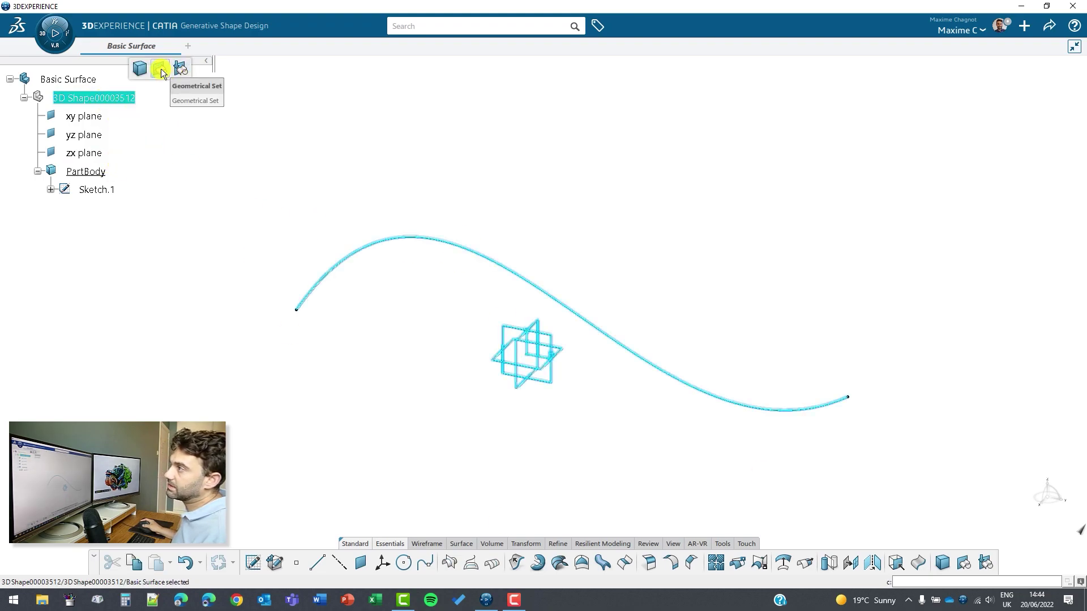
pyautogui.click(68, 98)
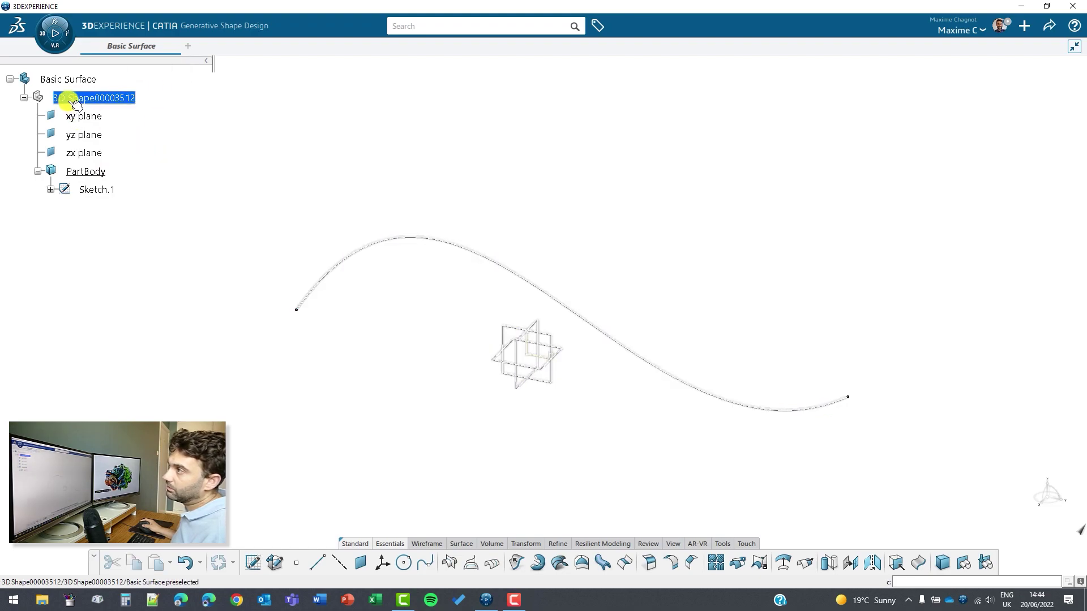
pyautogui.click(108, 100)
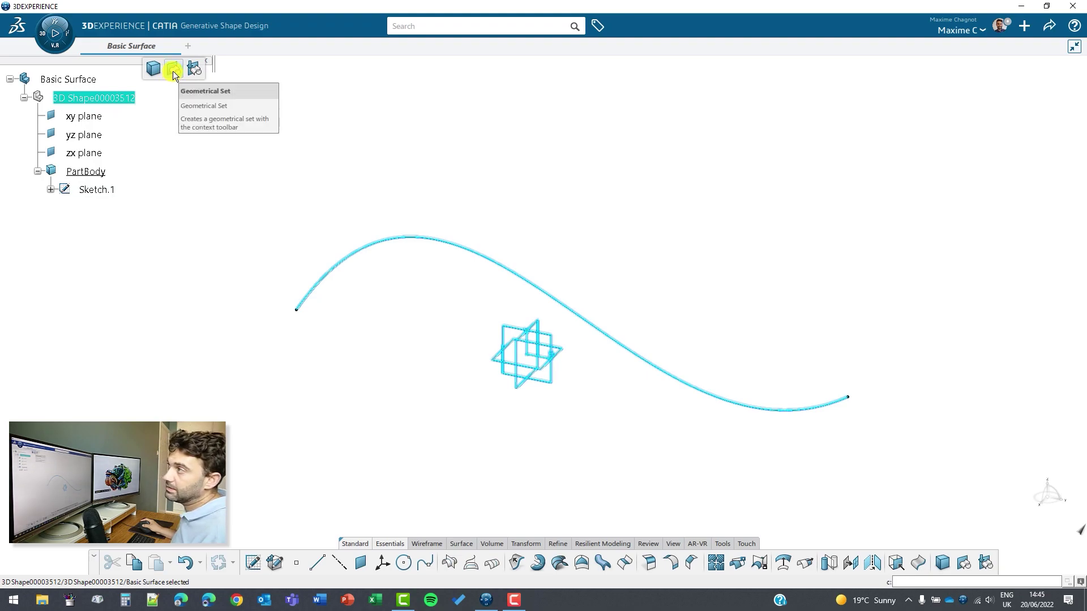
pyautogui.click(173, 75)
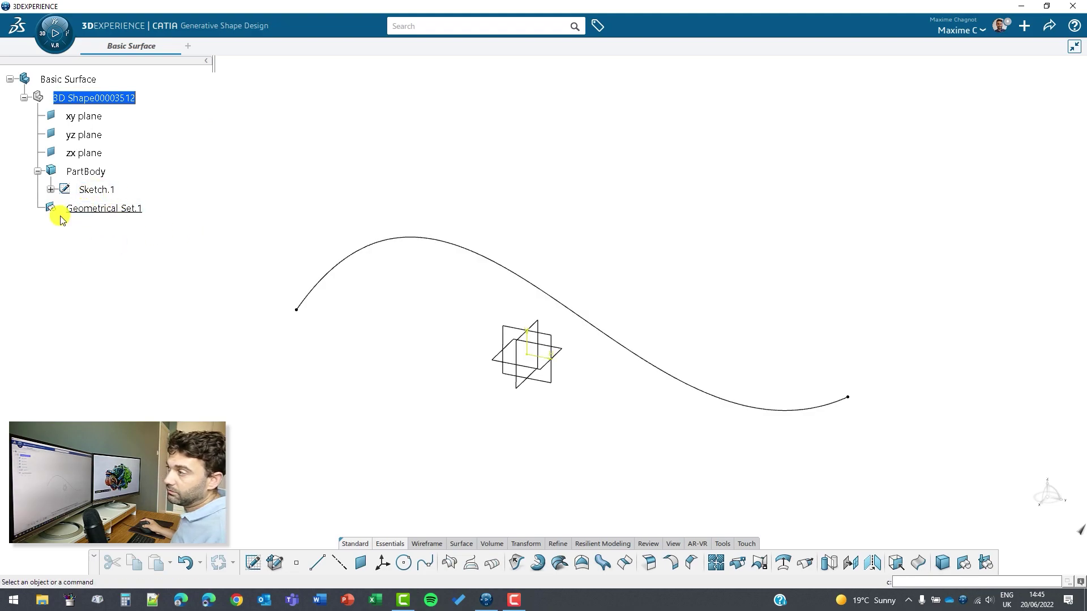
# Step: Drag Sketch.1 into Geometrical Set.1 and expand the set
pyautogui.click(101, 189)
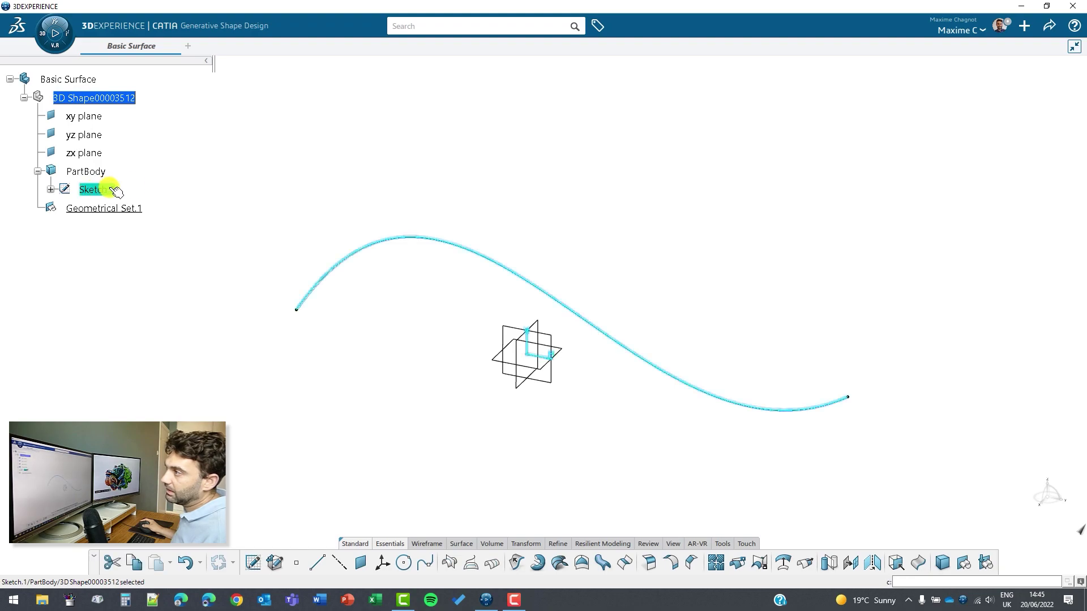
pyautogui.moveTo(96, 214); pyautogui.dragTo(98, 203)
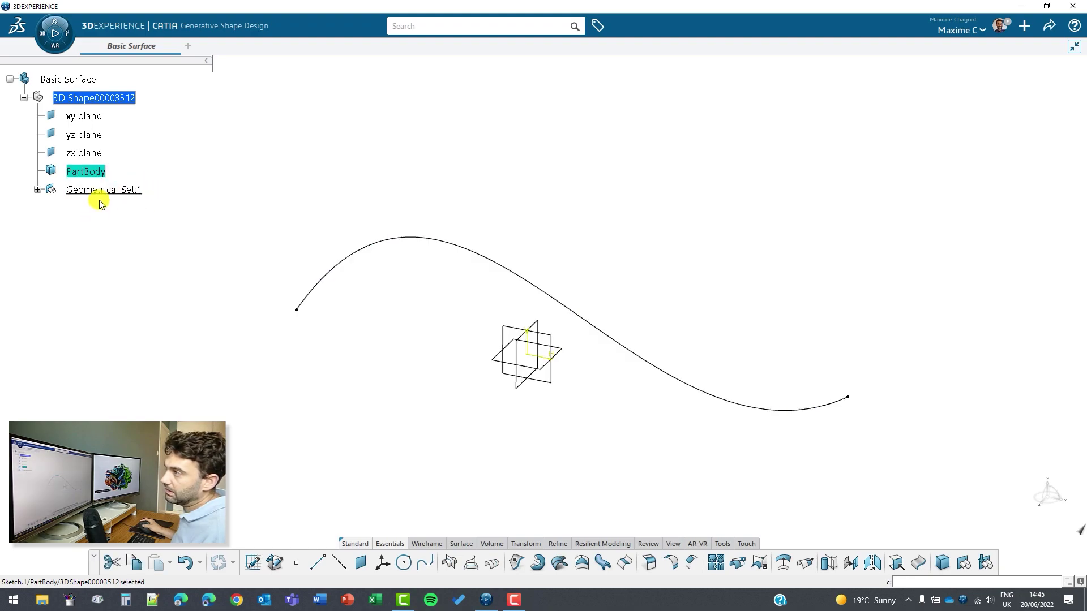
pyautogui.click(36, 190)
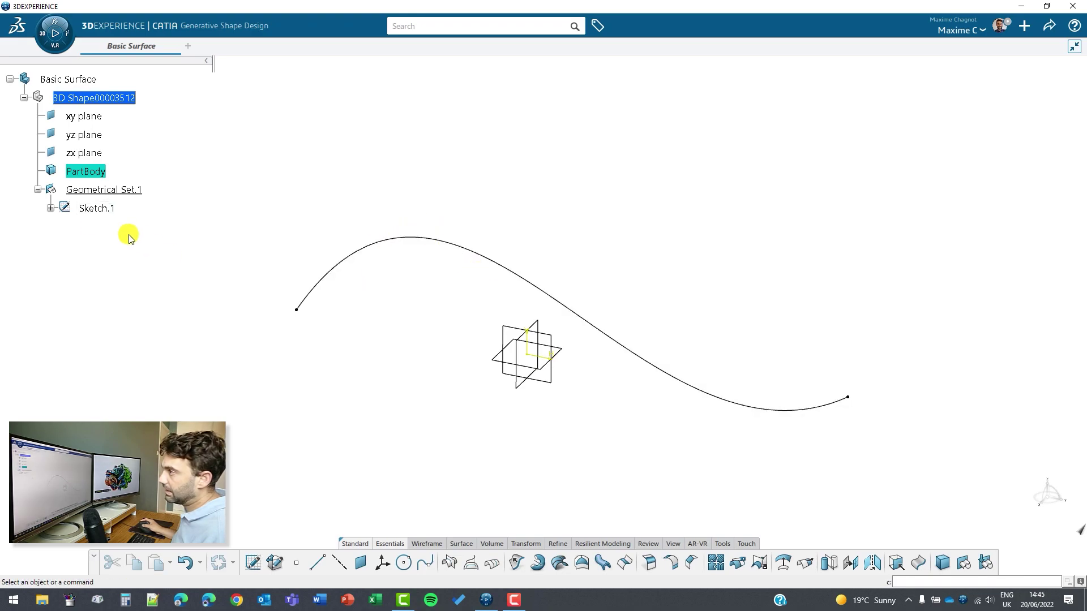
pyautogui.doubleClick(96, 210)
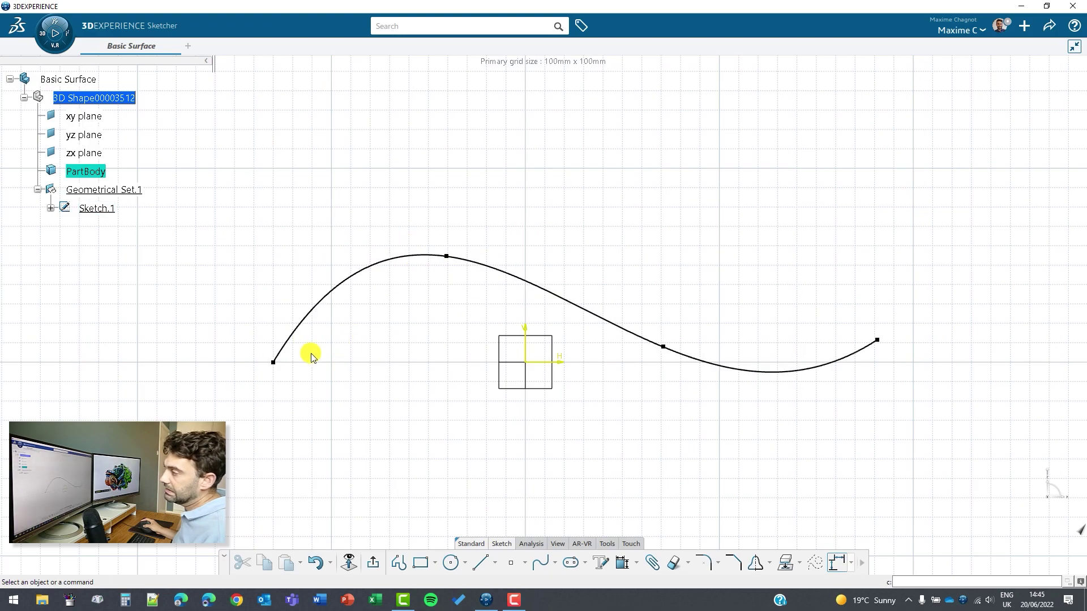
pyautogui.moveTo(278, 365); pyautogui.dragTo(300, 313)
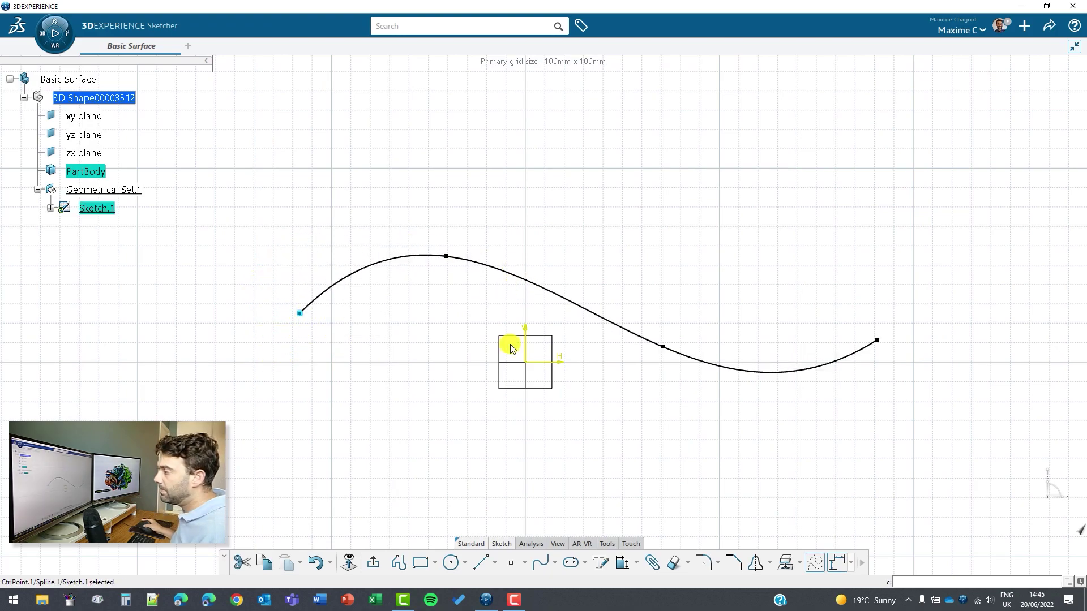
pyautogui.click(372, 562)
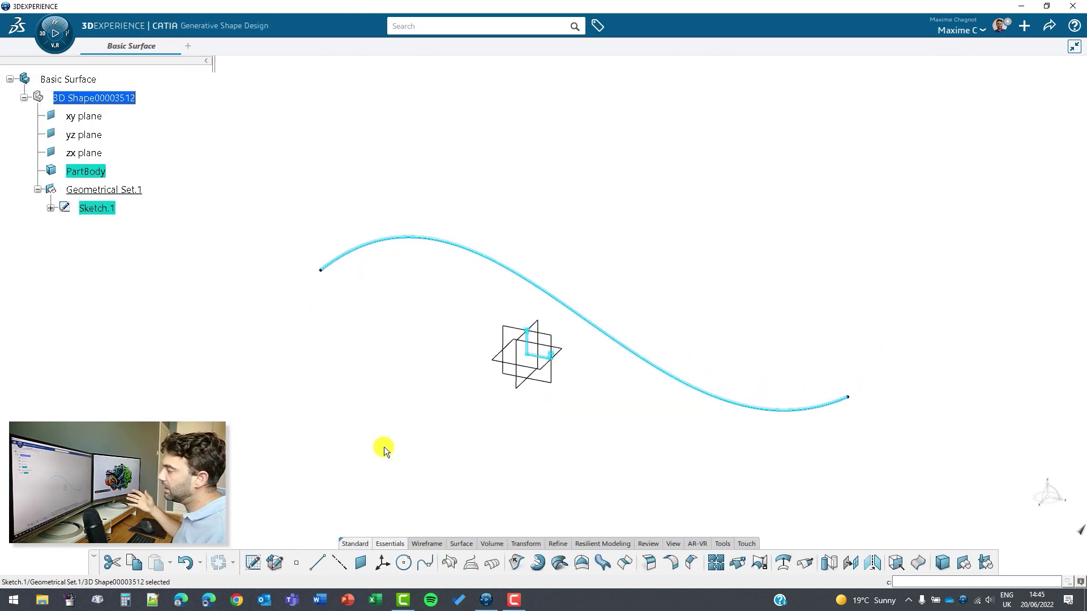
pyautogui.click(396, 378)
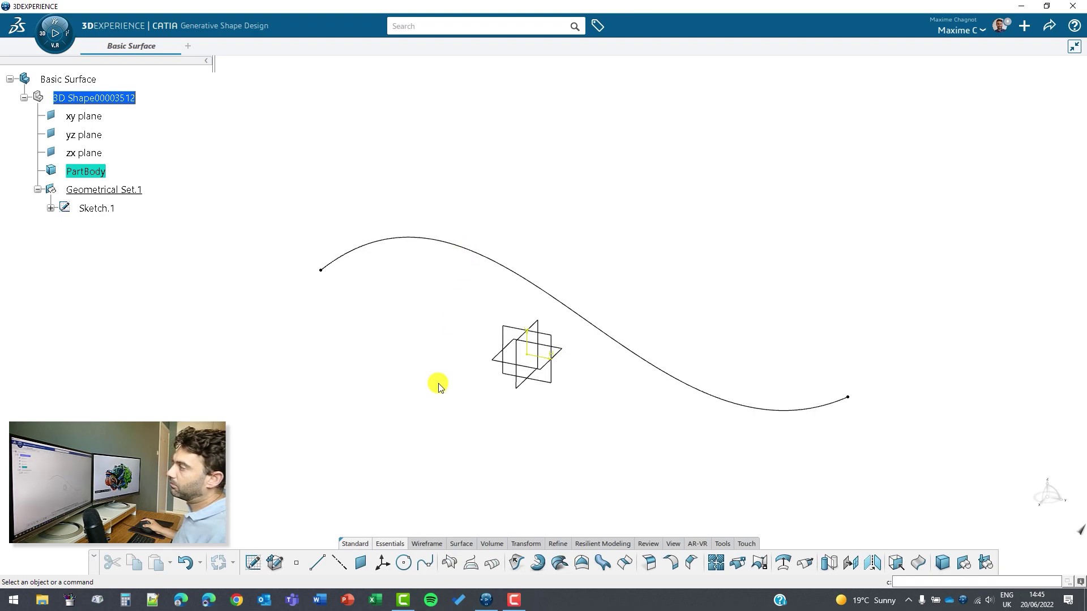
pyautogui.moveTo(578, 440)
pyautogui.mouseDown(button='middle')
pyautogui.moveTo(376, 323)
pyautogui.moveTo(608, 329)
pyautogui.mouseUp(button='middle')
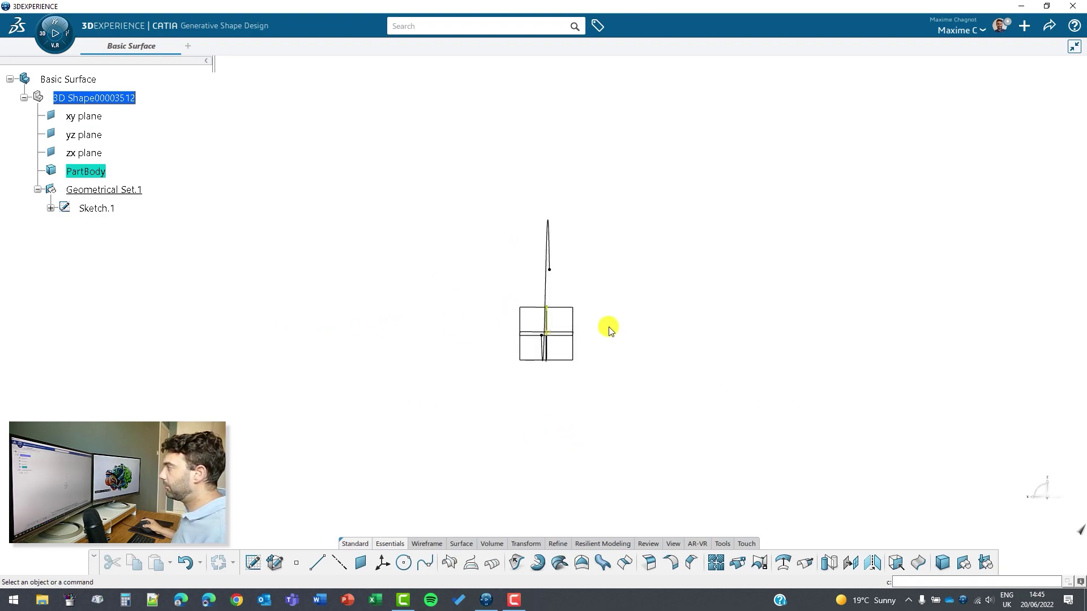
pyautogui.moveTo(432, 284); pyautogui.dragTo(527, 355, button='middle')
pyautogui.moveTo(436, 352)
pyautogui.mouseDown(button='middle')
pyautogui.moveTo(480, 391)
pyautogui.moveTo(514, 383)
pyautogui.moveTo(554, 518)
pyautogui.moveTo(577, 308)
pyautogui.mouseUp(button='middle')
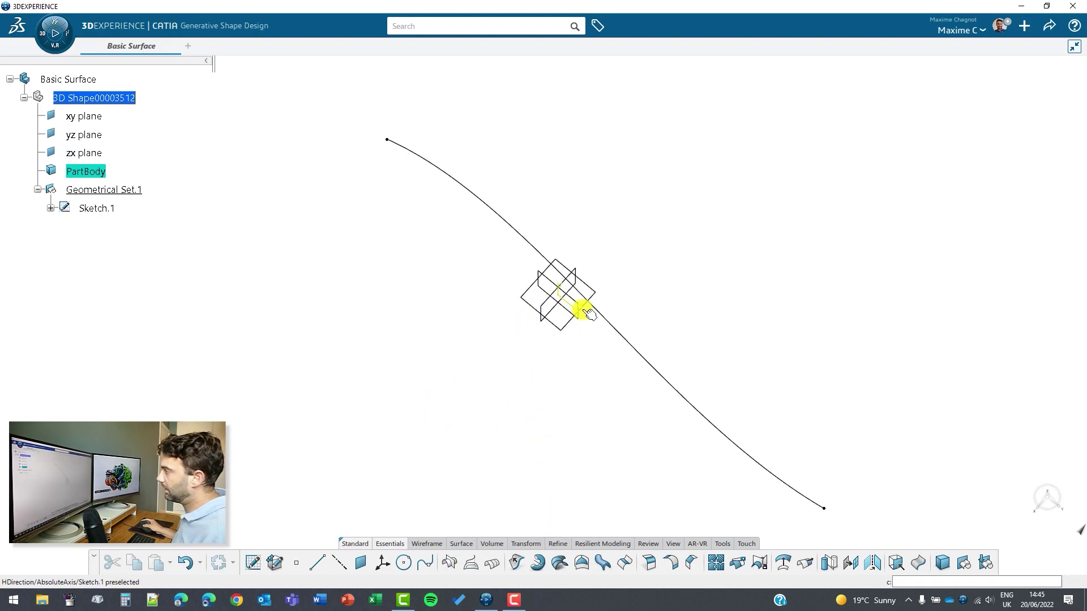
# Step: Start Sketch.2 on the zx plane and shift the sketch view
pyautogui.click(543, 316)
pyautogui.click(619, 285)
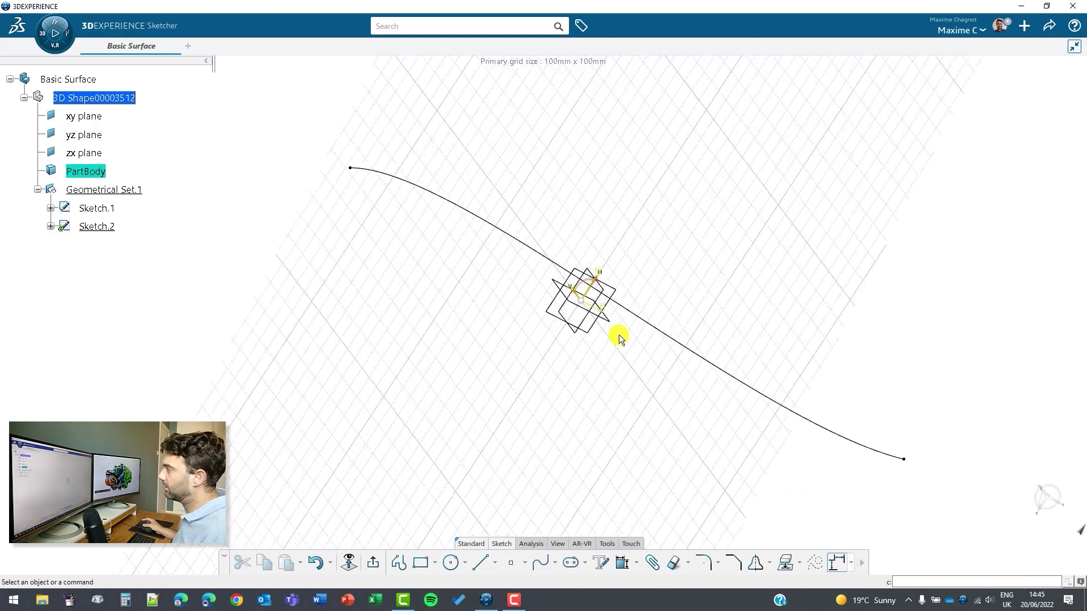
pyautogui.moveTo(752, 371); pyautogui.dragTo(473, 466, button='middle')
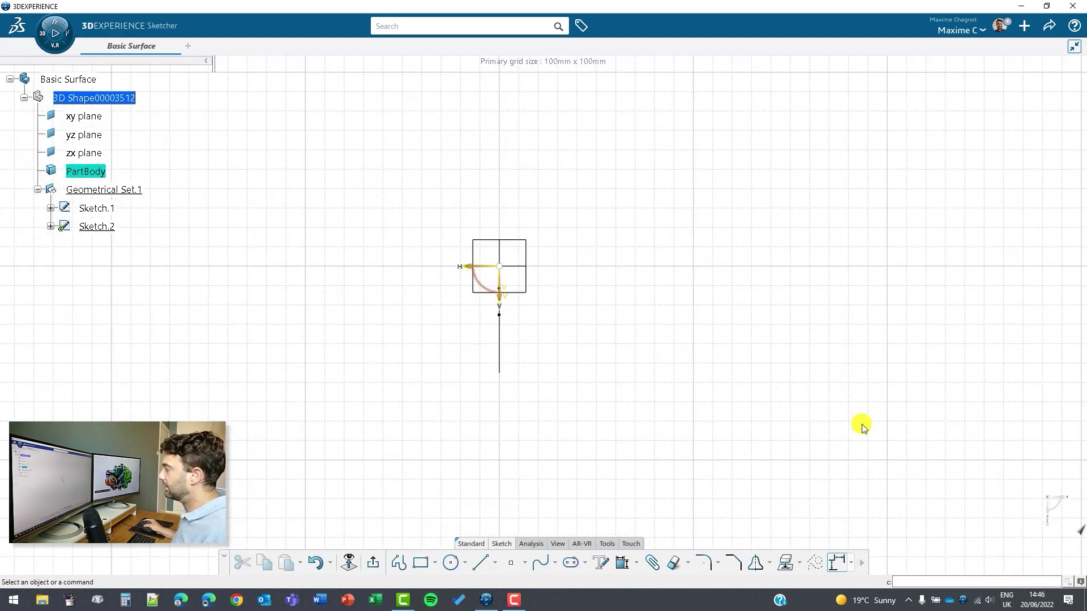
pyautogui.moveTo(572, 379); pyautogui.dragTo(616, 442, button='middle')
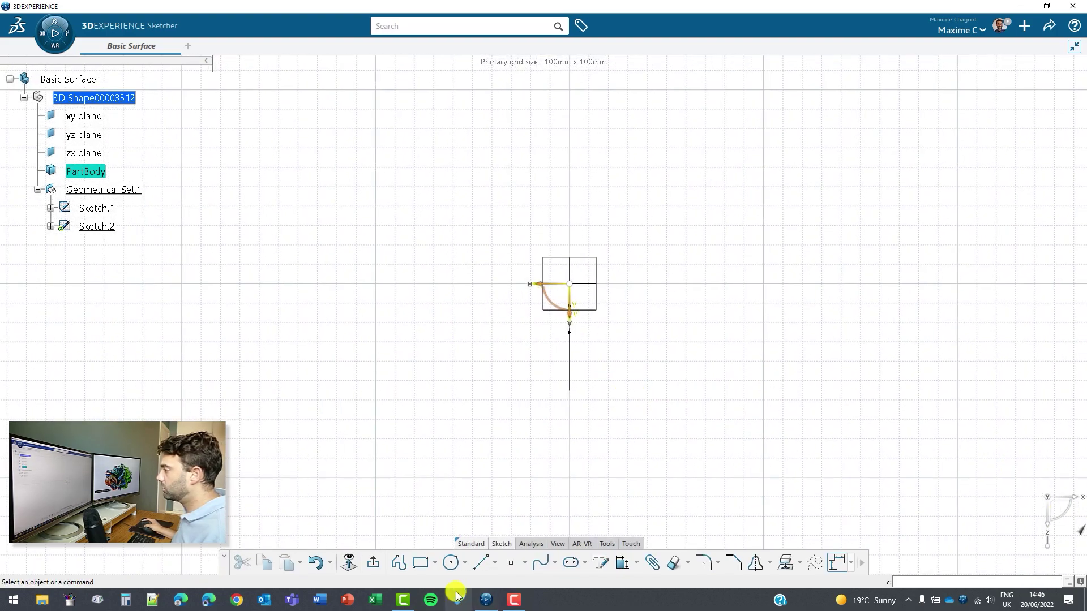
# Step: Draw a three-point spline crossing the first curve, then exit the sketch
pyautogui.click(544, 563)
pyautogui.click(365, 359)
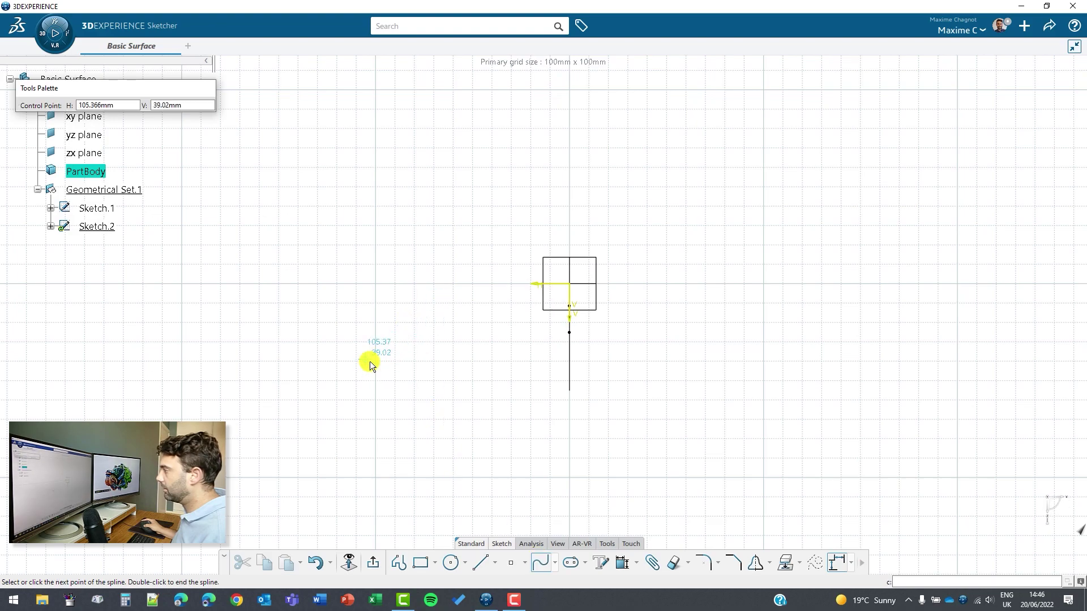
pyautogui.click(569, 406)
pyautogui.click(767, 365)
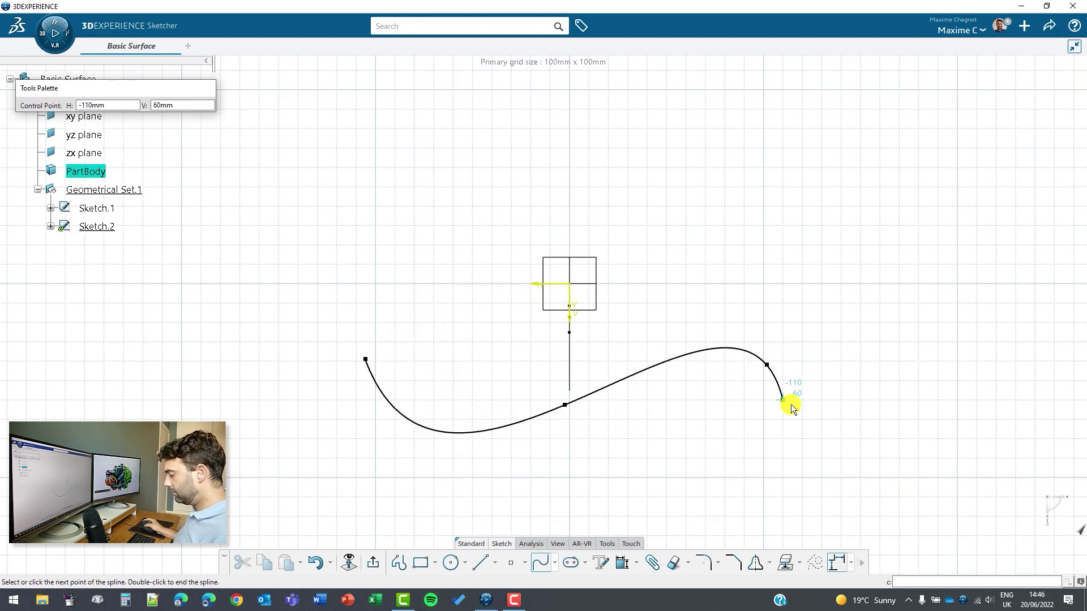
pyautogui.press('Escape')
pyautogui.click(669, 280)
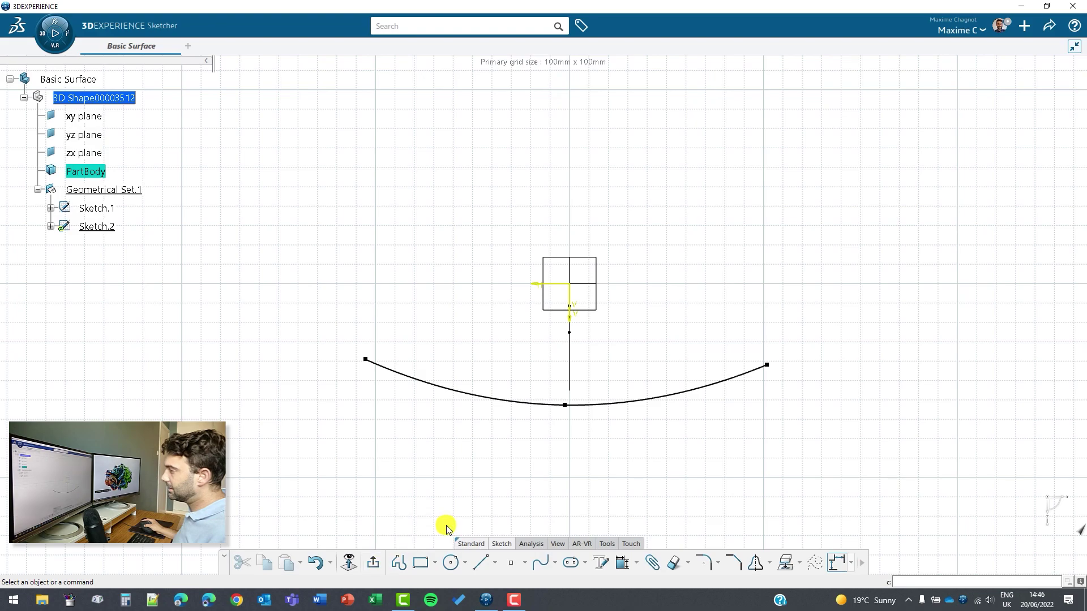
pyautogui.click(371, 563)
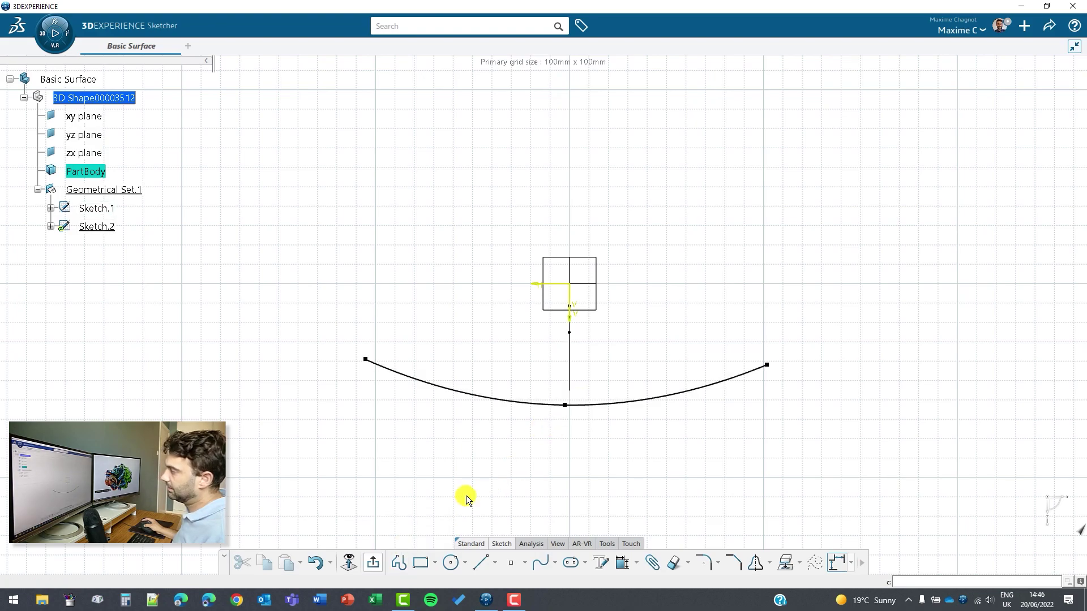
pyautogui.moveTo(638, 340)
pyautogui.mouseDown(button='middle')
pyautogui.moveTo(527, 451)
pyautogui.moveTo(526, 476)
pyautogui.moveTo(463, 296)
pyautogui.moveTo(349, 215)
pyautogui.moveTo(412, 206)
pyautogui.moveTo(535, 500)
pyautogui.moveTo(497, 400)
pyautogui.moveTo(550, 373)
pyautogui.moveTo(485, 449)
pyautogui.moveTo(518, 417)
pyautogui.mouseUp(button='middle')
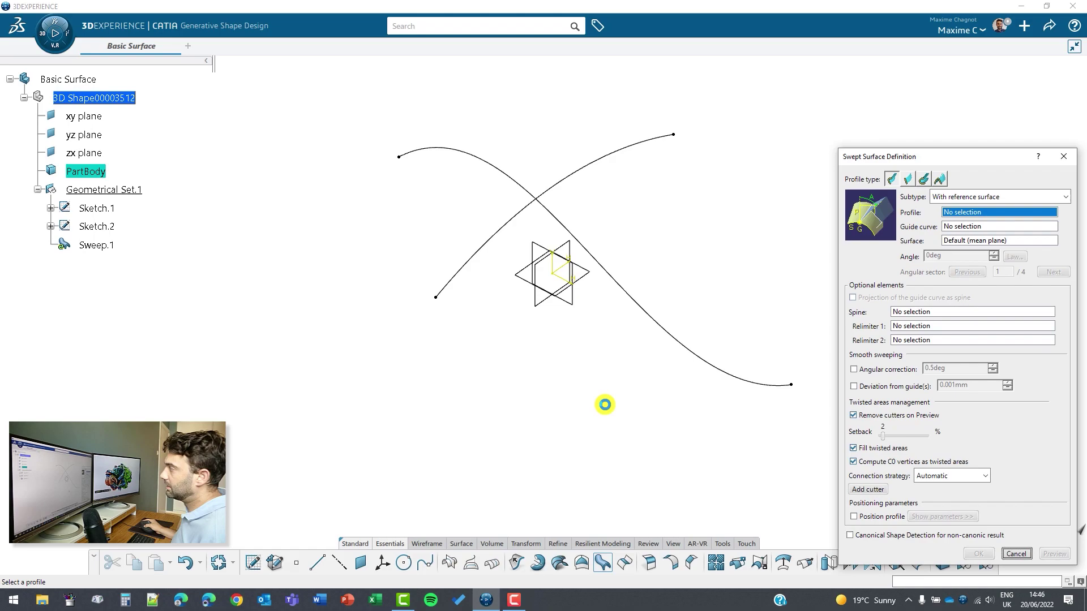
# Step: Sweep Sketch.2 as profile along Sketch.1 as guide curve, and confirm Sweep.1
pyautogui.moveTo(553, 323)
pyautogui.mouseDown(button='middle')
pyautogui.moveTo(567, 373)
pyautogui.moveTo(553, 287)
pyautogui.mouseUp(button='middle')
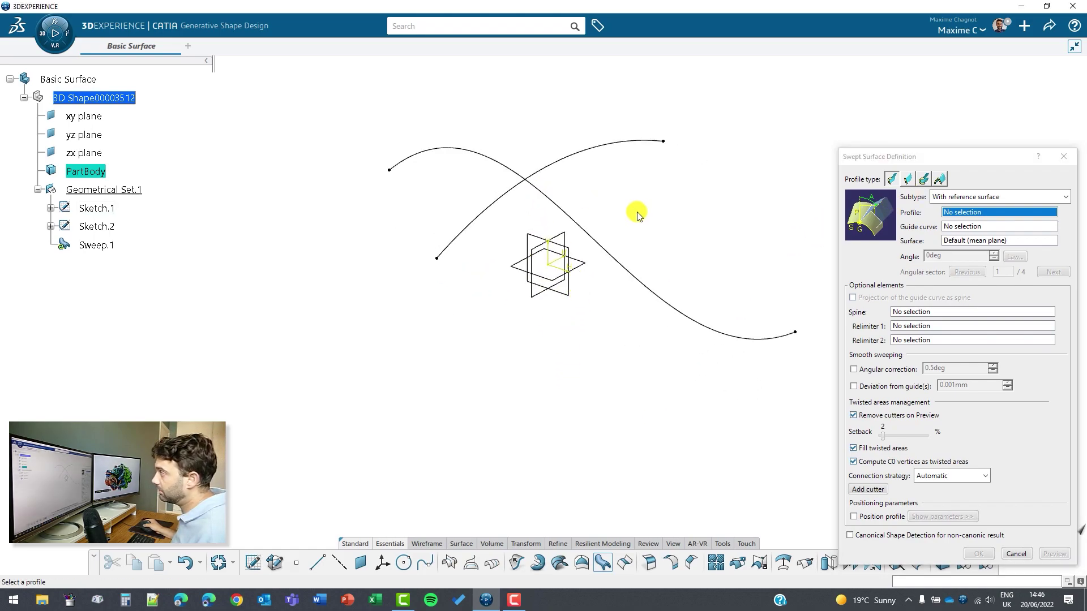
pyautogui.moveTo(635, 213); pyautogui.dragTo(599, 255, button='middle')
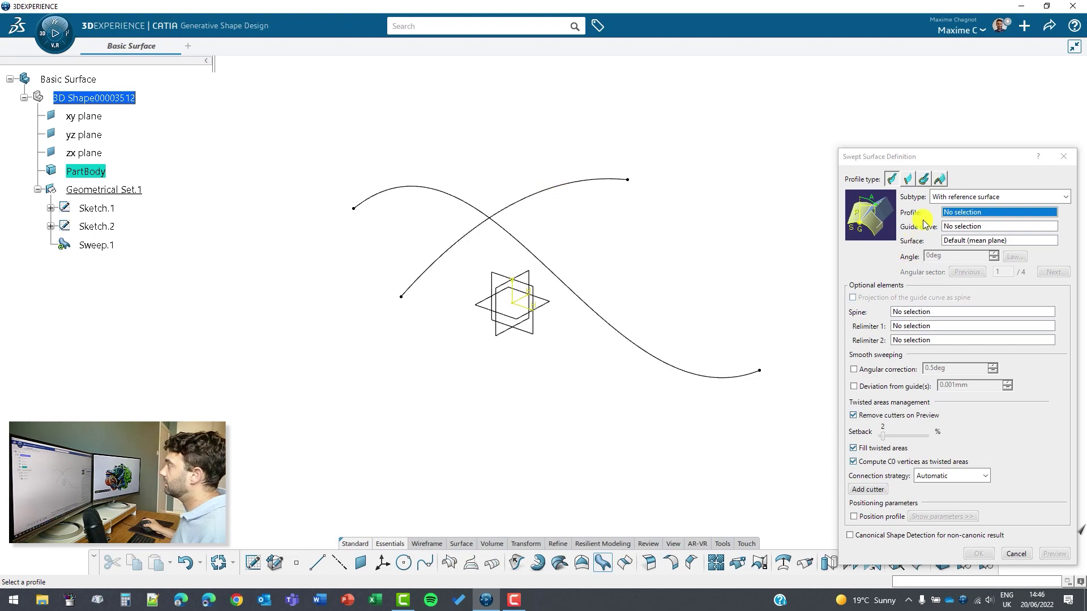
pyautogui.click(528, 201)
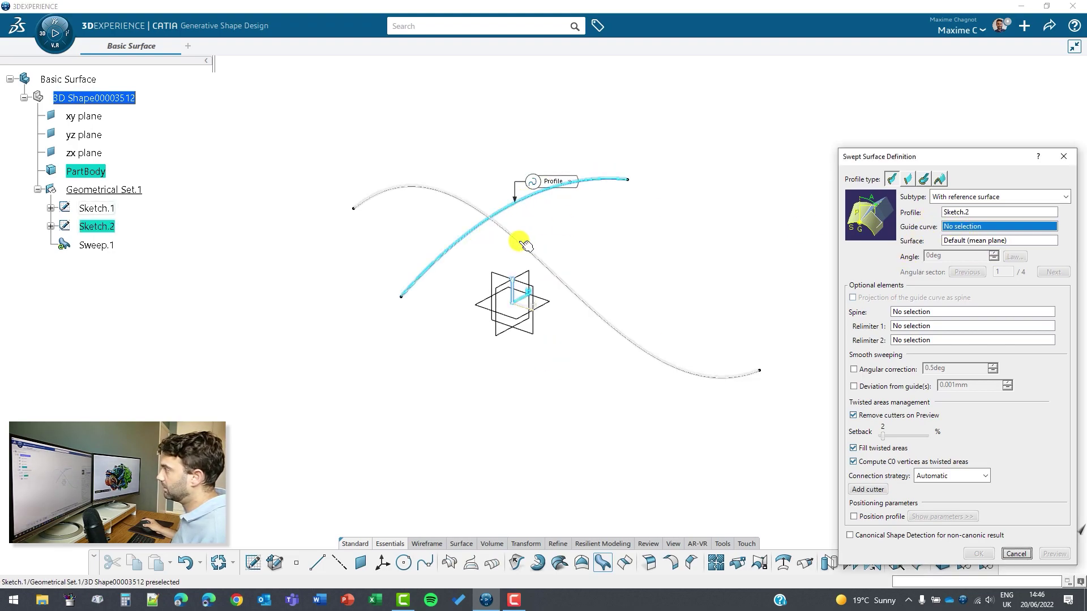
pyautogui.click(518, 241)
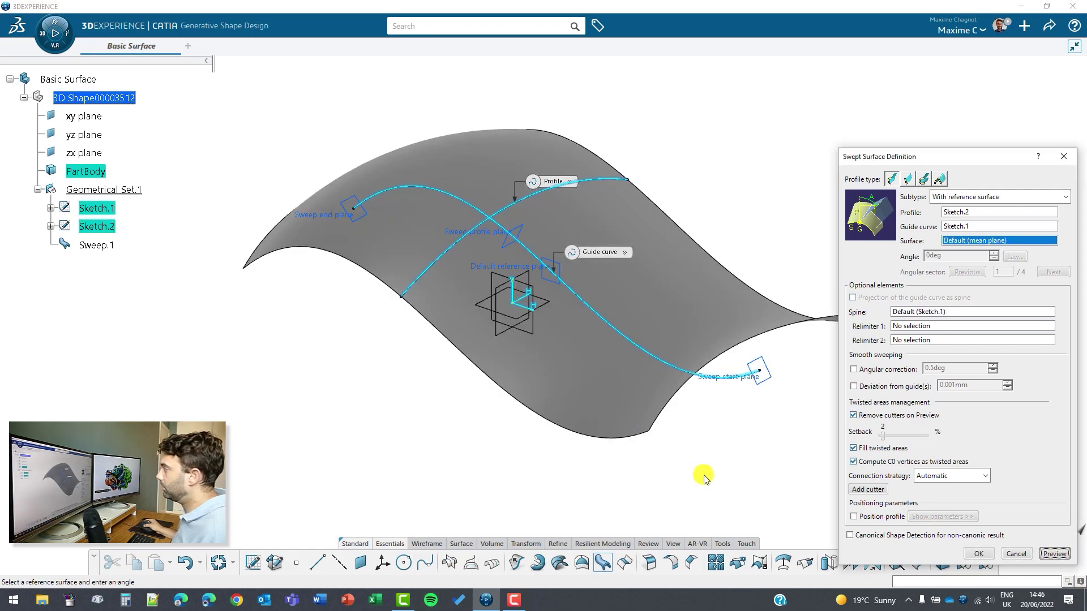
pyautogui.moveTo(702, 473)
pyautogui.mouseDown(button='middle')
pyautogui.moveTo(479, 361)
pyautogui.moveTo(602, 388)
pyautogui.moveTo(311, 233)
pyautogui.moveTo(478, 194)
pyautogui.moveTo(548, 156)
pyautogui.moveTo(267, 246)
pyautogui.mouseUp(button='middle')
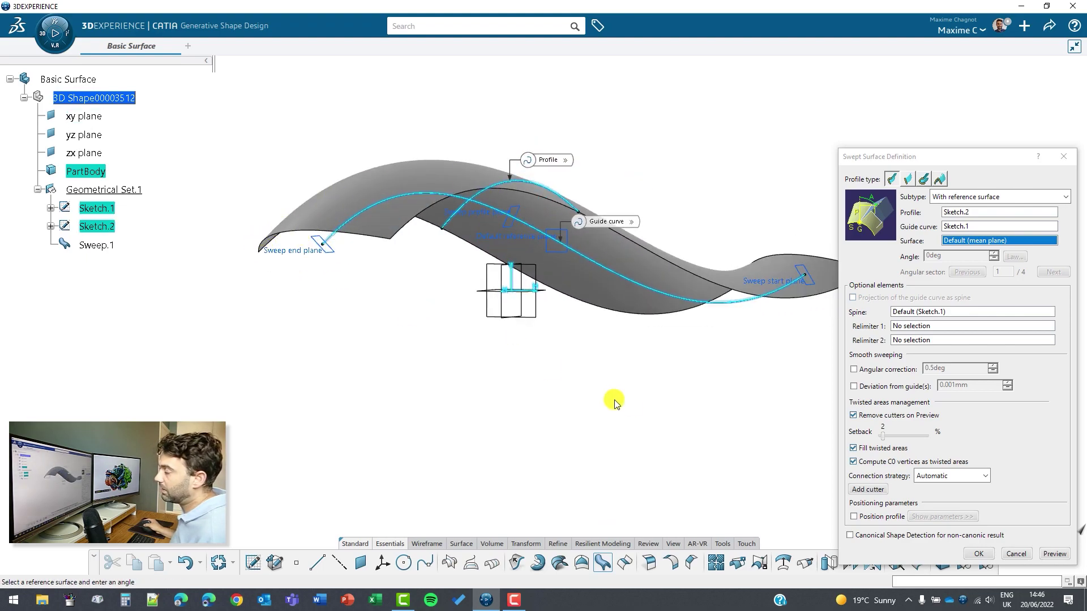
pyautogui.moveTo(614, 400)
pyautogui.mouseDown(button='middle')
pyautogui.moveTo(357, 424)
pyautogui.moveTo(623, 301)
pyautogui.moveTo(485, 387)
pyautogui.mouseUp(button='middle')
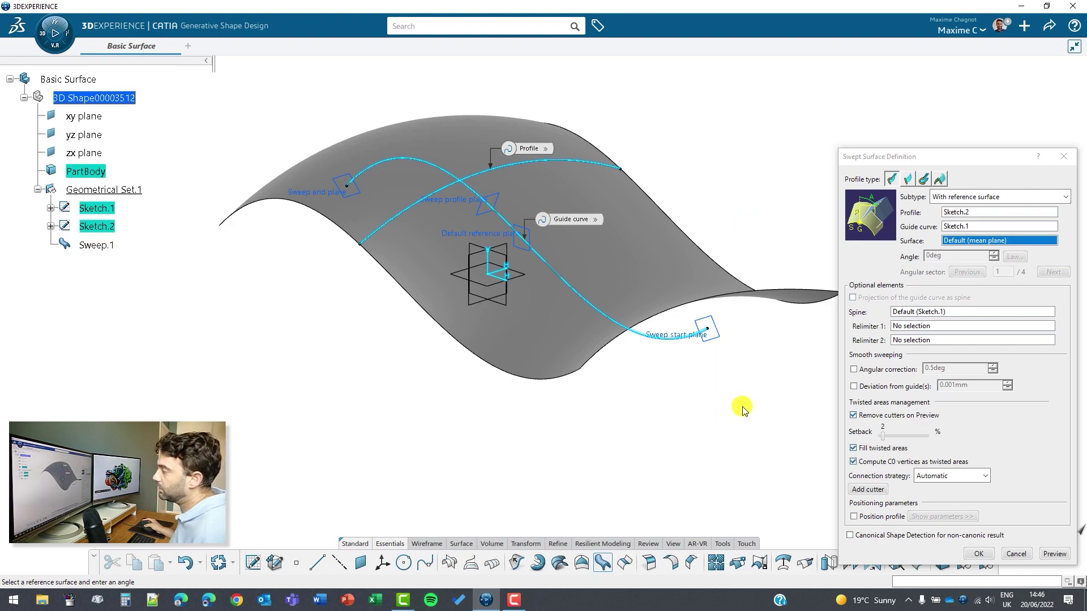
pyautogui.scroll(-3, 722, 403)
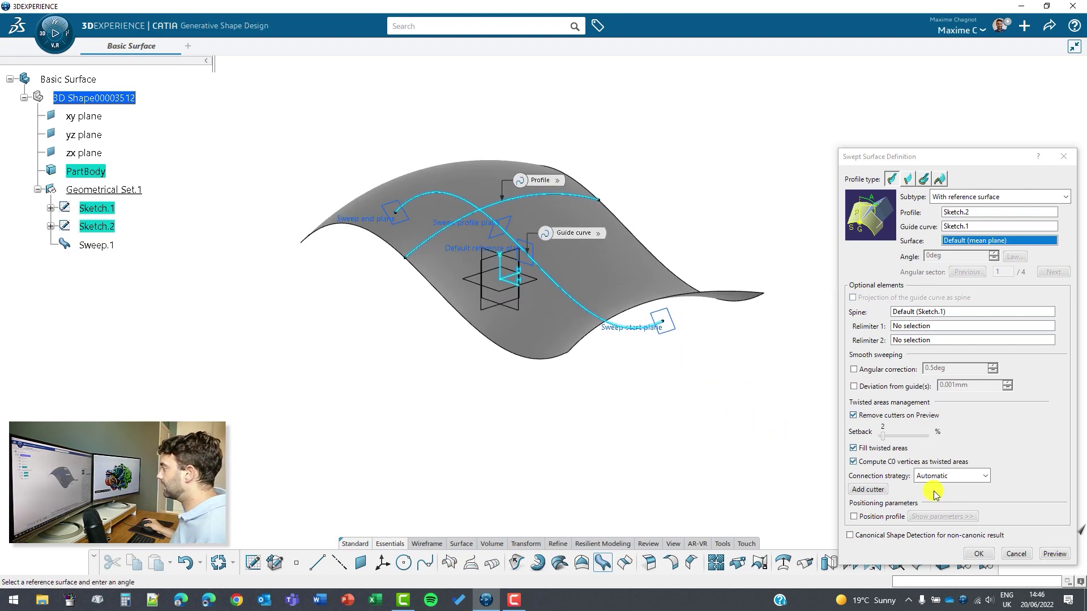
pyautogui.click(976, 554)
pyautogui.moveTo(676, 430)
pyautogui.mouseDown(button='middle')
pyautogui.moveTo(365, 210)
pyautogui.moveTo(650, 286)
pyautogui.moveTo(310, 236)
pyautogui.moveTo(189, 275)
pyautogui.mouseUp(button='middle')
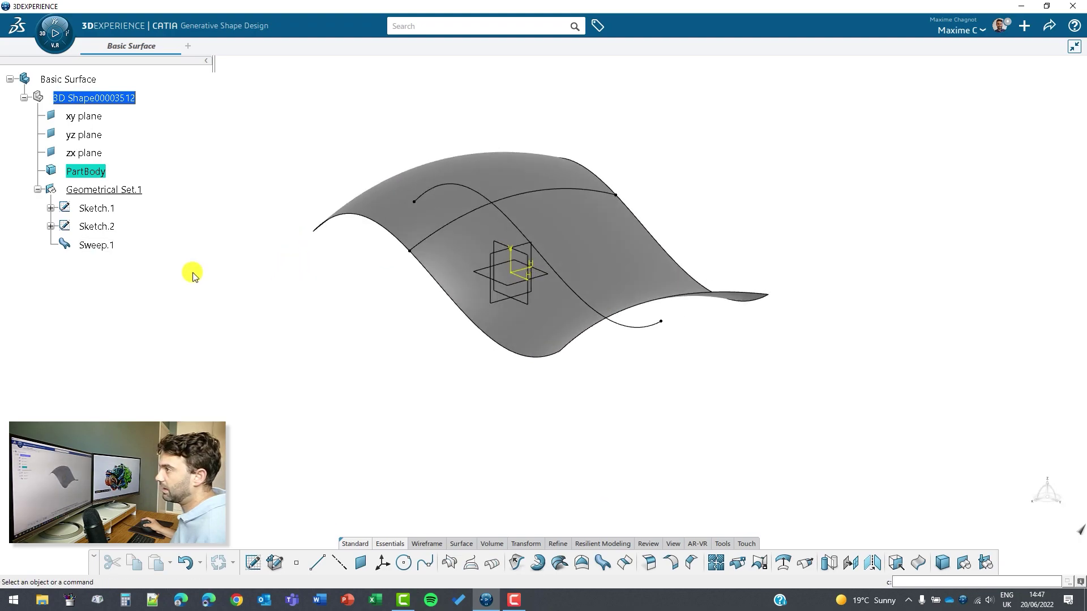
pyautogui.click(97, 227)
pyautogui.click(244, 290)
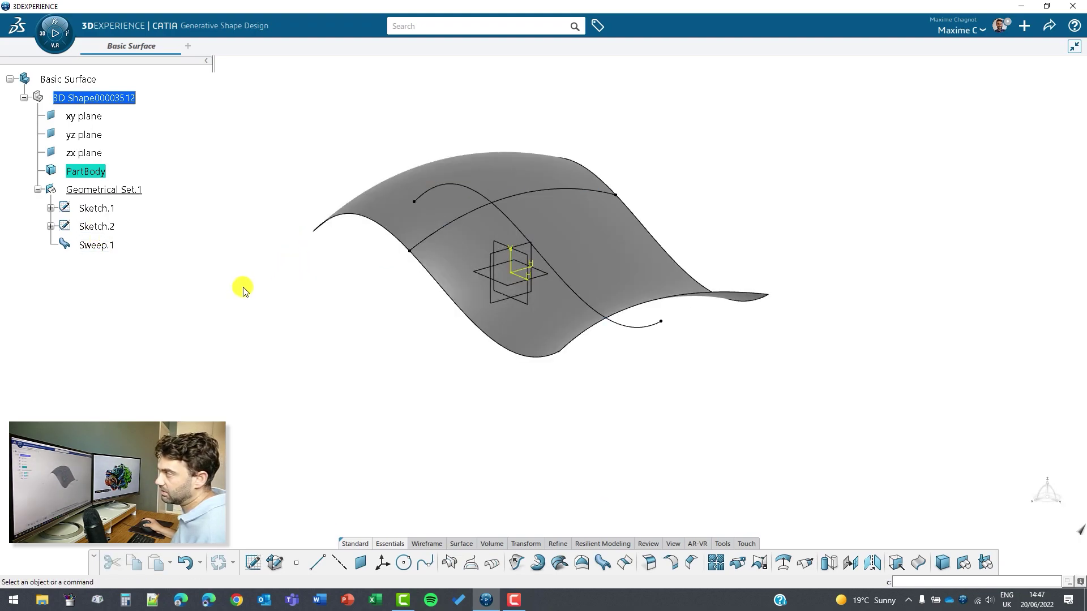
# Step: Edit Sweep.1 to use Sketch.1 as profile and Sketch.2 as guide curve
pyautogui.doubleClick(107, 248)
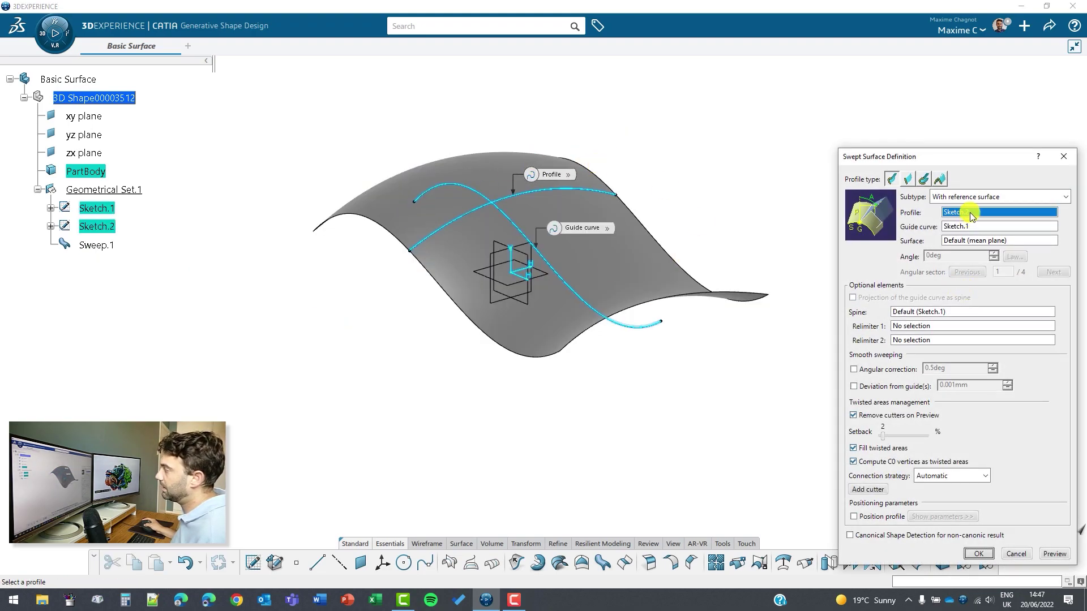
pyautogui.click(648, 323)
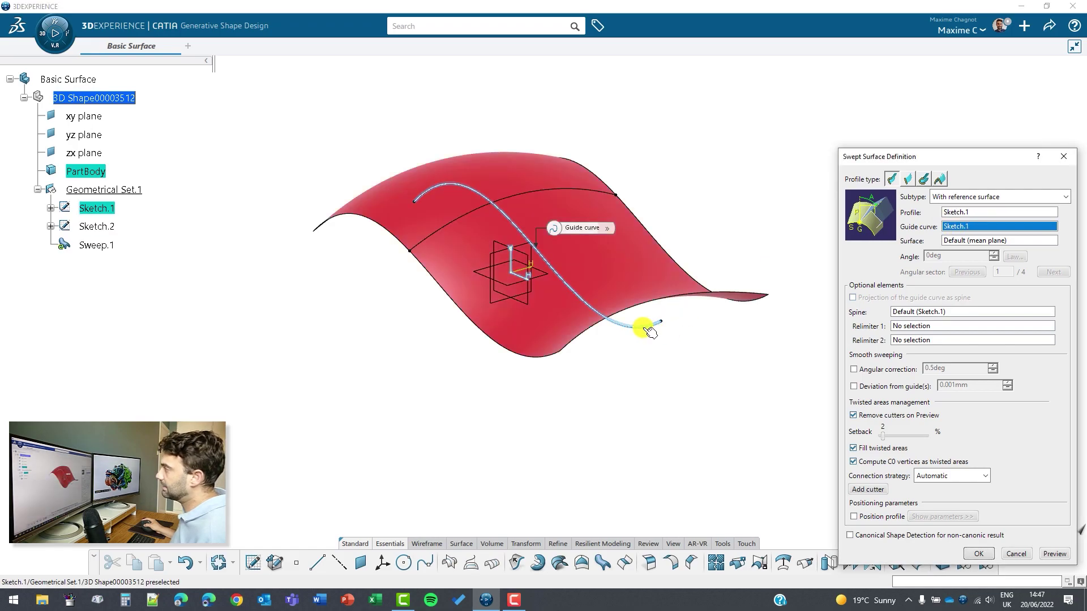
pyautogui.click(411, 241)
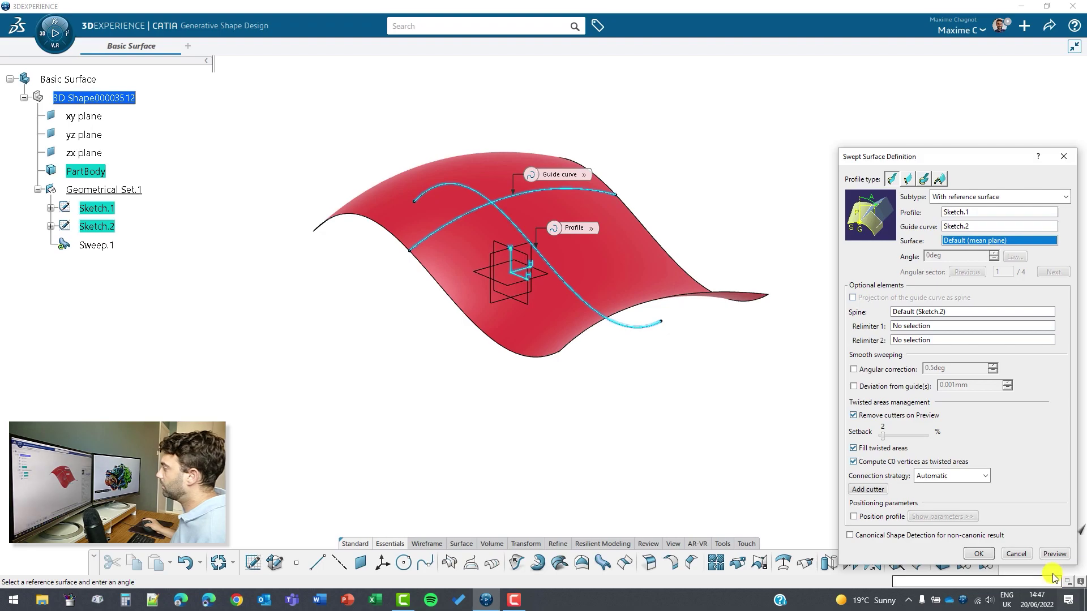
pyautogui.click(1054, 554)
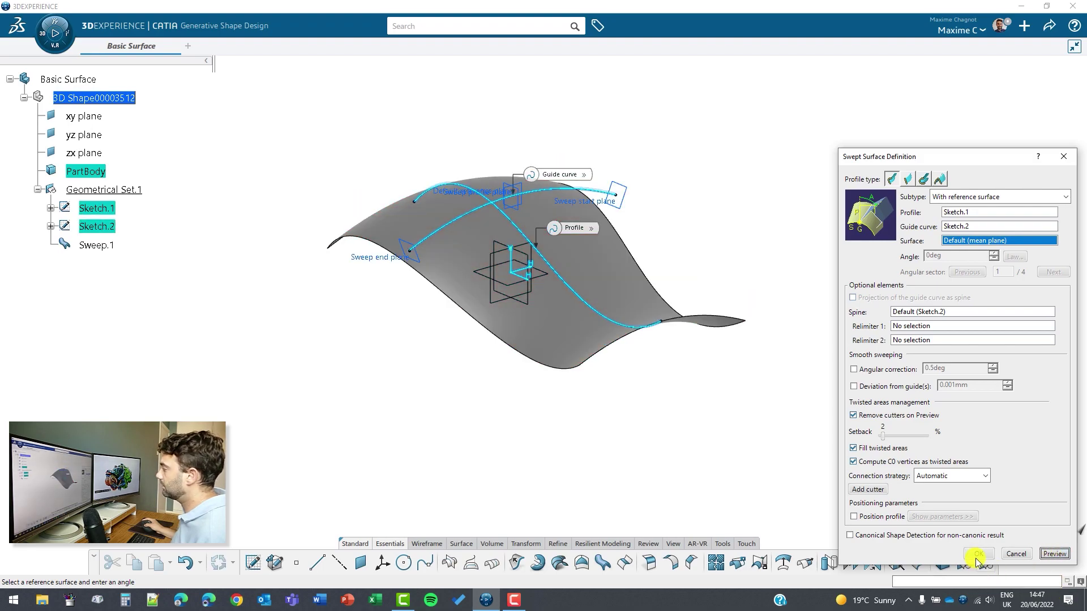
pyautogui.moveTo(432, 412)
pyautogui.mouseDown(button='middle')
pyautogui.moveTo(565, 417)
pyautogui.moveTo(626, 468)
pyautogui.moveTo(426, 414)
pyautogui.moveTo(420, 264)
pyautogui.mouseUp(button='middle')
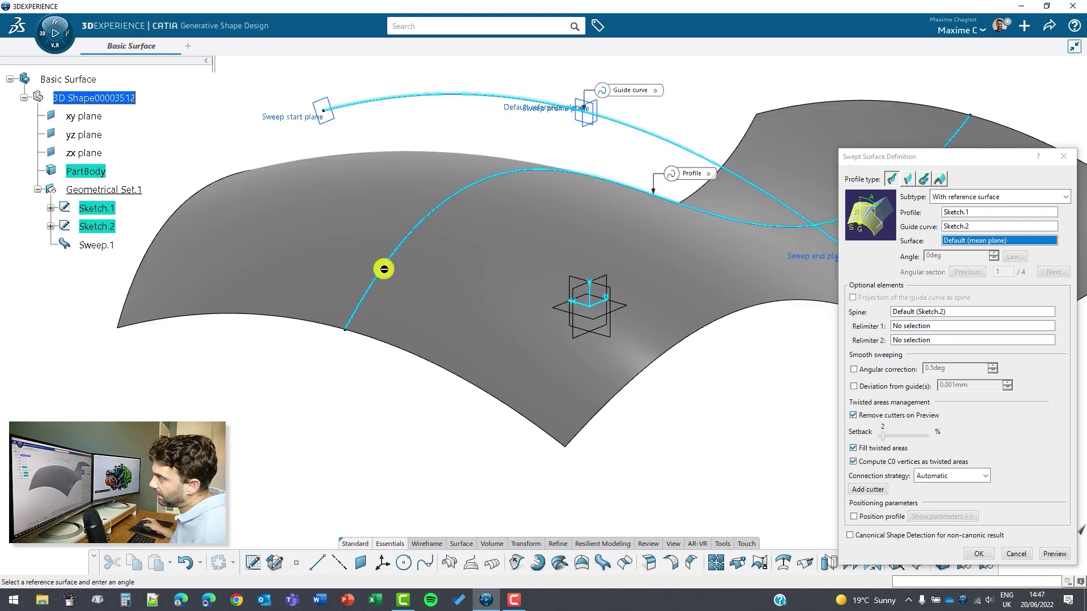
pyautogui.moveTo(715, 191)
pyautogui.mouseDown(button='middle')
pyautogui.moveTo(654, 275)
pyautogui.moveTo(670, 269)
pyautogui.mouseUp(button='middle')
pyautogui.moveTo(457, 288)
pyautogui.mouseDown(button='middle')
pyautogui.moveTo(376, 306)
pyautogui.moveTo(606, 275)
pyautogui.mouseUp(button='middle')
pyautogui.moveTo(246, 269)
pyautogui.mouseDown(button='middle')
pyautogui.moveTo(194, 399)
pyautogui.moveTo(720, 293)
pyautogui.moveTo(721, 328)
pyautogui.mouseUp(button='middle')
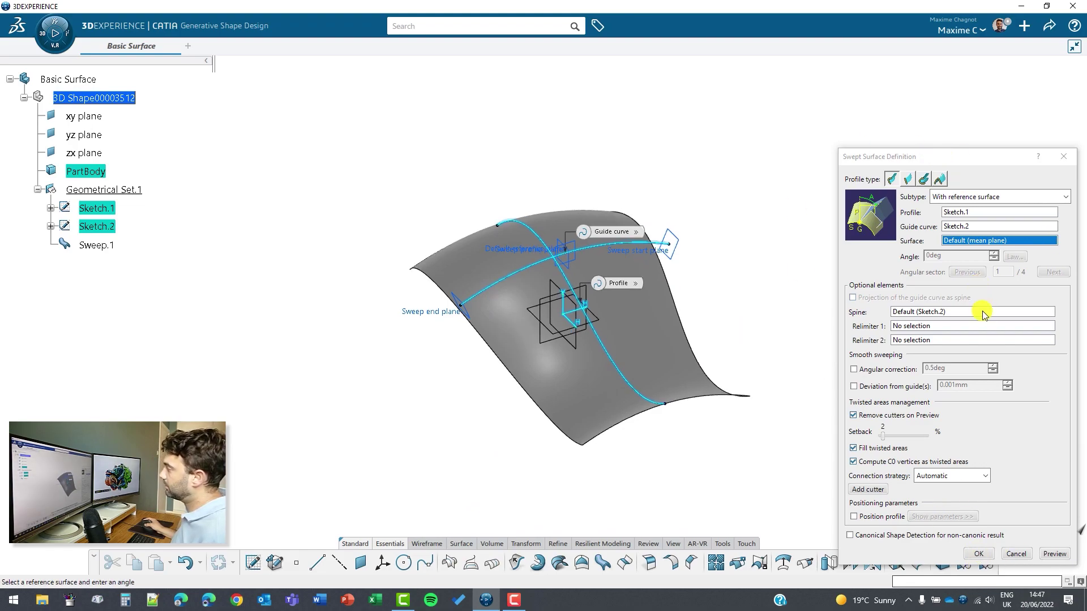
pyautogui.click(987, 553)
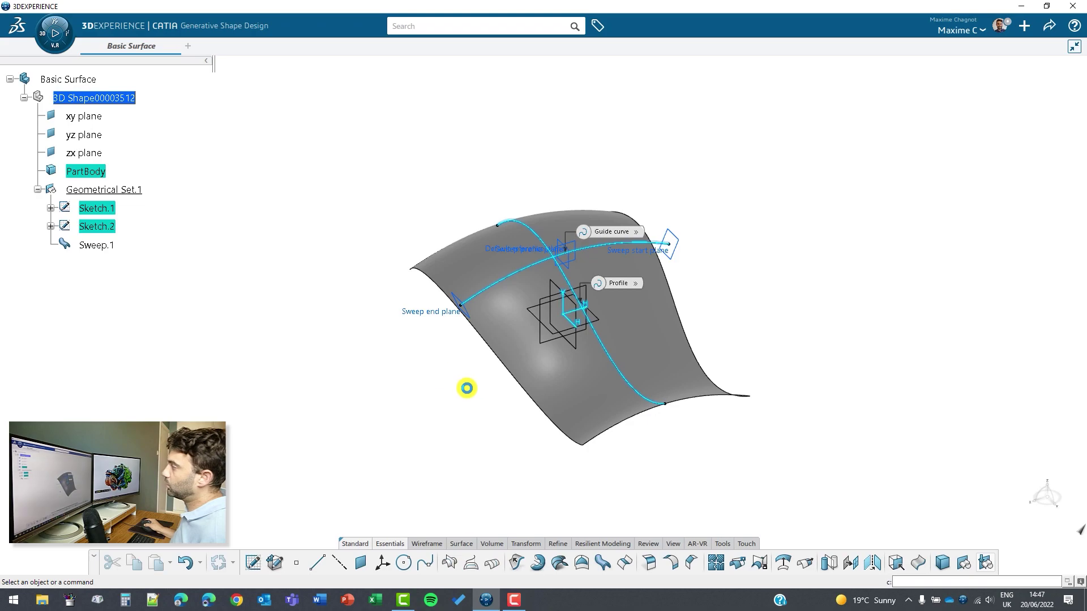
pyautogui.moveTo(467, 388); pyautogui.dragTo(358, 391, button='middle')
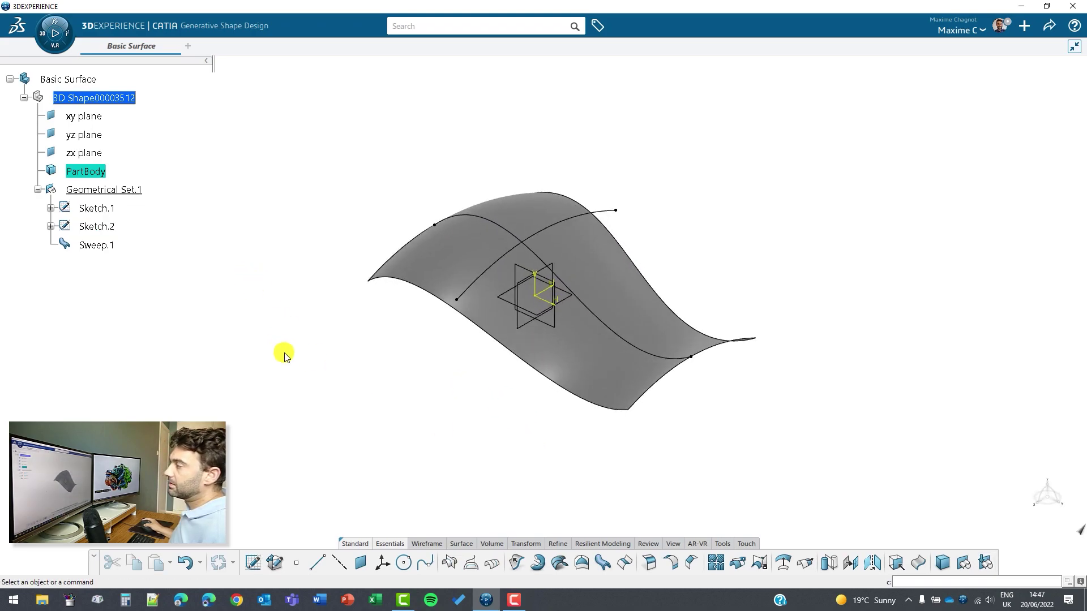